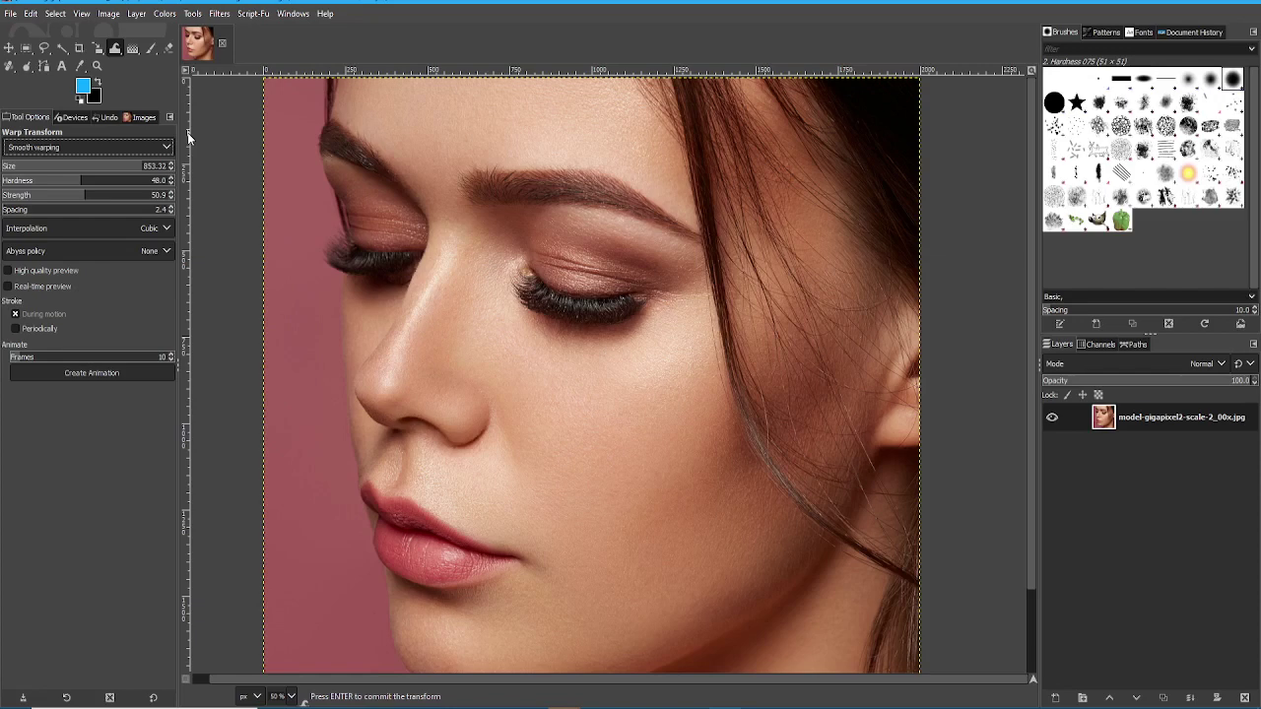
- Set the warp behaviour to Move pixels and try pushing the corner of the mouth upward
click(74, 150)
click(74, 166)
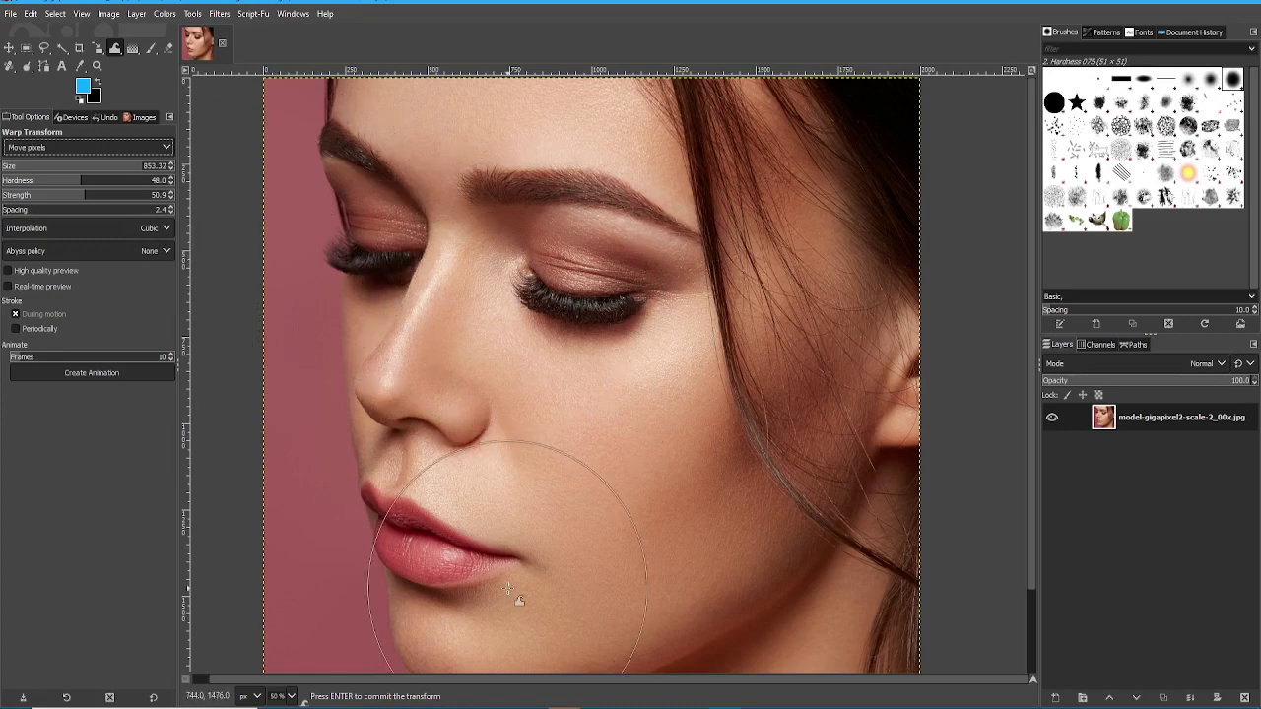
drag(538, 569, 547, 522)
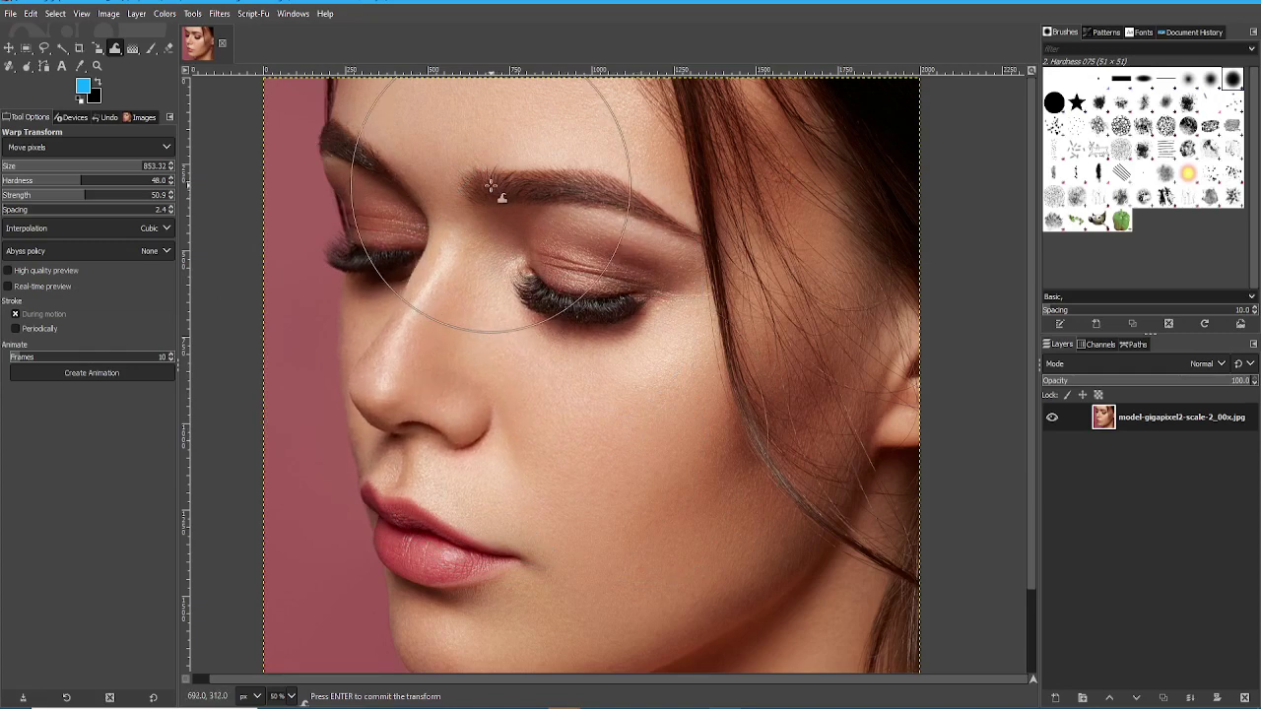
- Try warping the forehead and the inner end of the nearer eyebrow upward with Move pixels
mouse_move(481, 188)
mouse_down()
mouse_move(449, 136)
mouse_move(450, 109)
mouse_up()
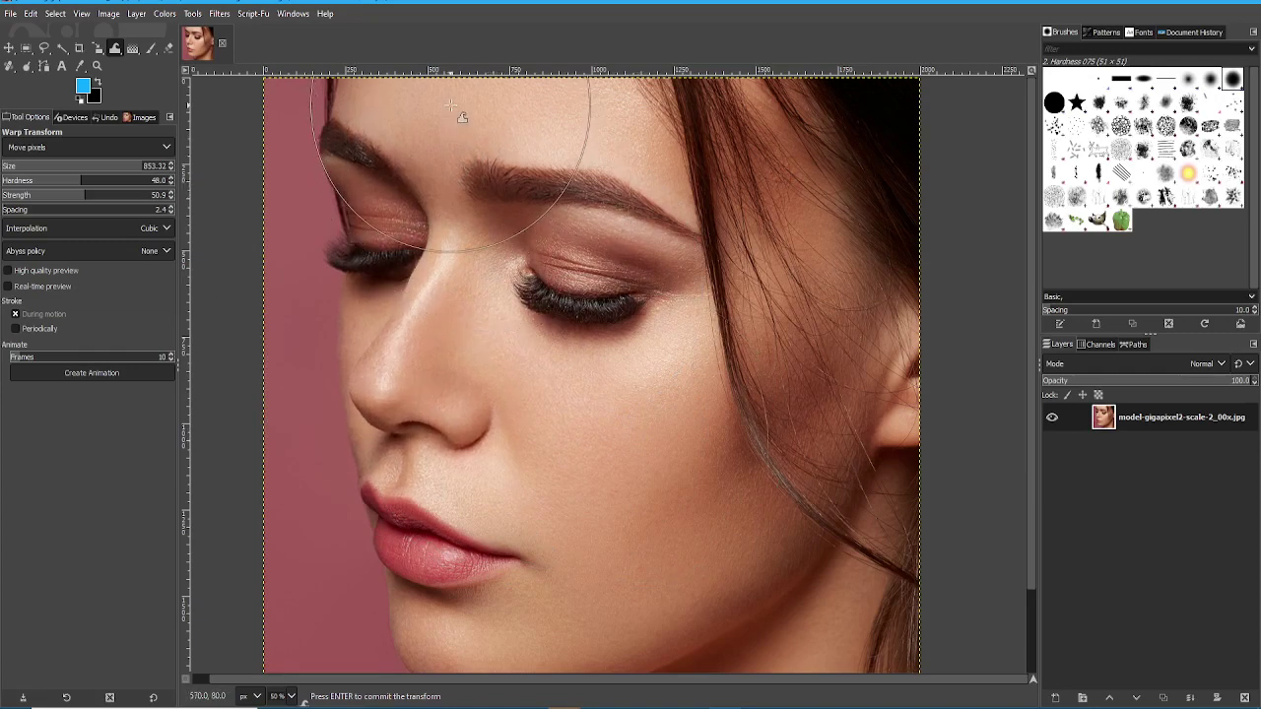
mouse_move(453, 200)
mouse_down()
mouse_move(413, 150)
mouse_move(457, 176)
mouse_move(488, 166)
mouse_up()
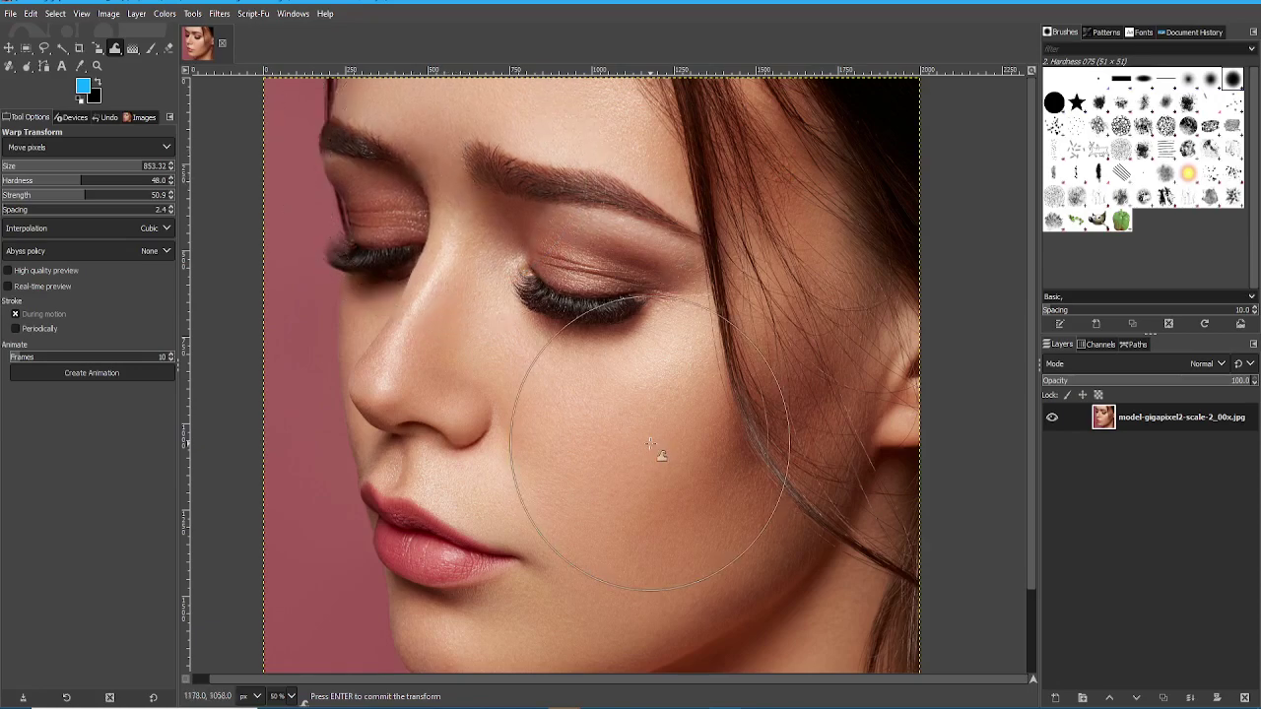
ctrl+scroll(642, 449, down, 2)
ctrl+scroll(642, 449, up, 1)
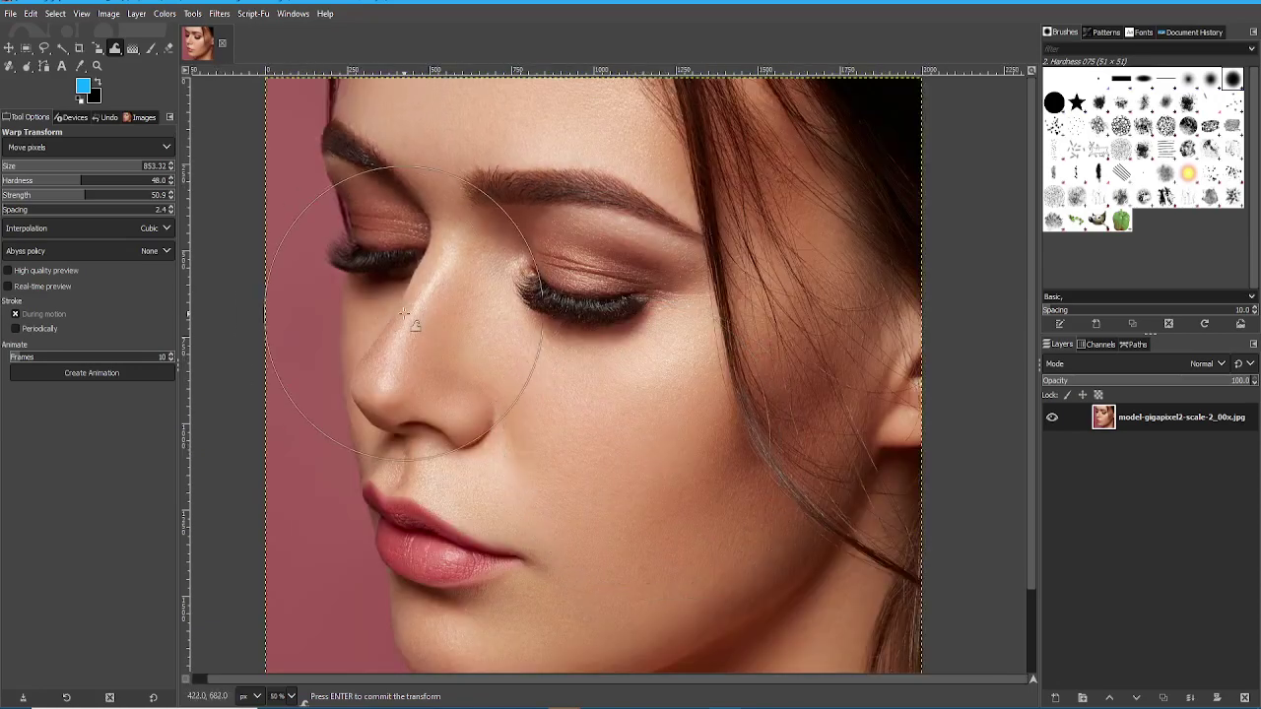
- Set the warp hardness to 9.1, try pulling the corner of the mouth outward and upward, and undo it
click(71, 148)
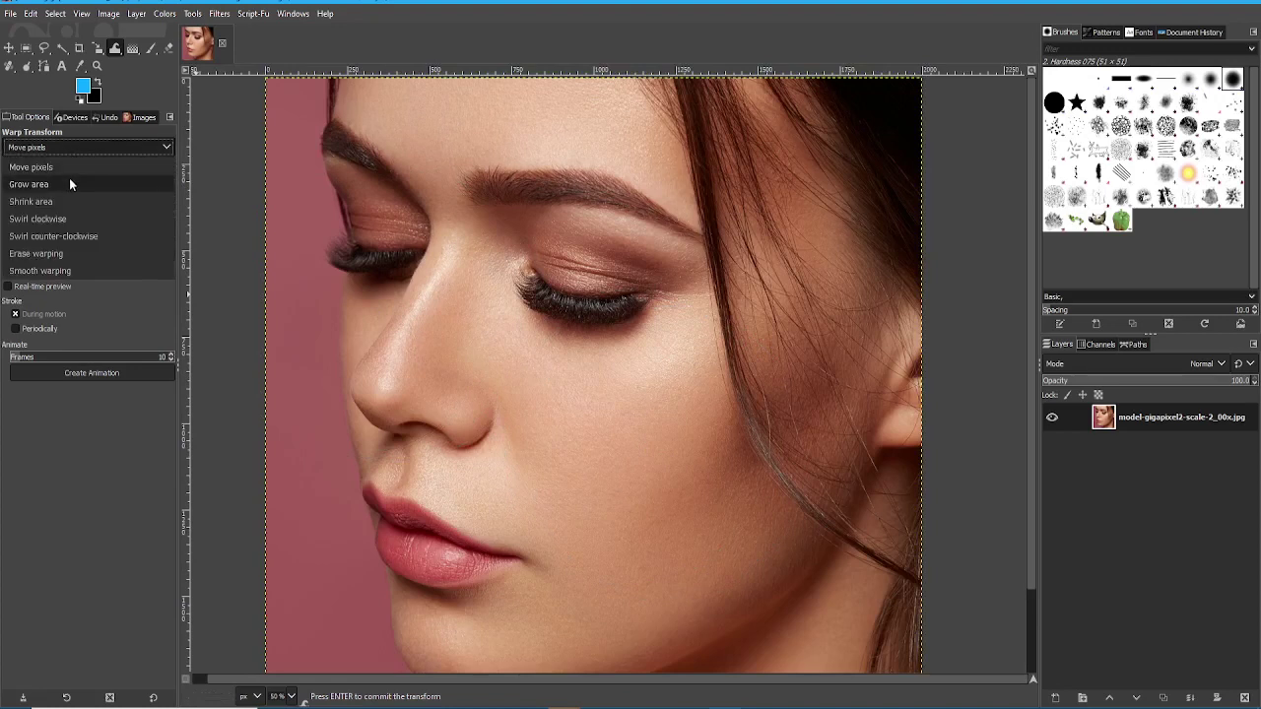
click(44, 148)
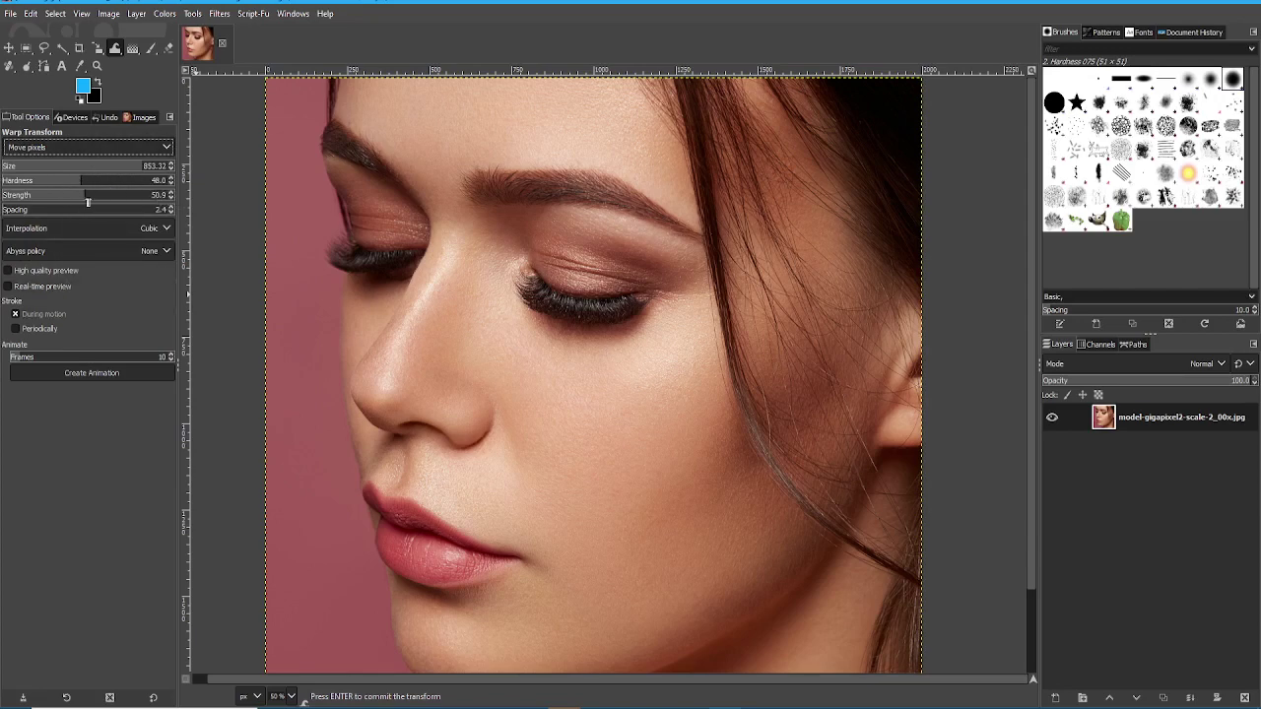
drag(93, 183, 112, 187)
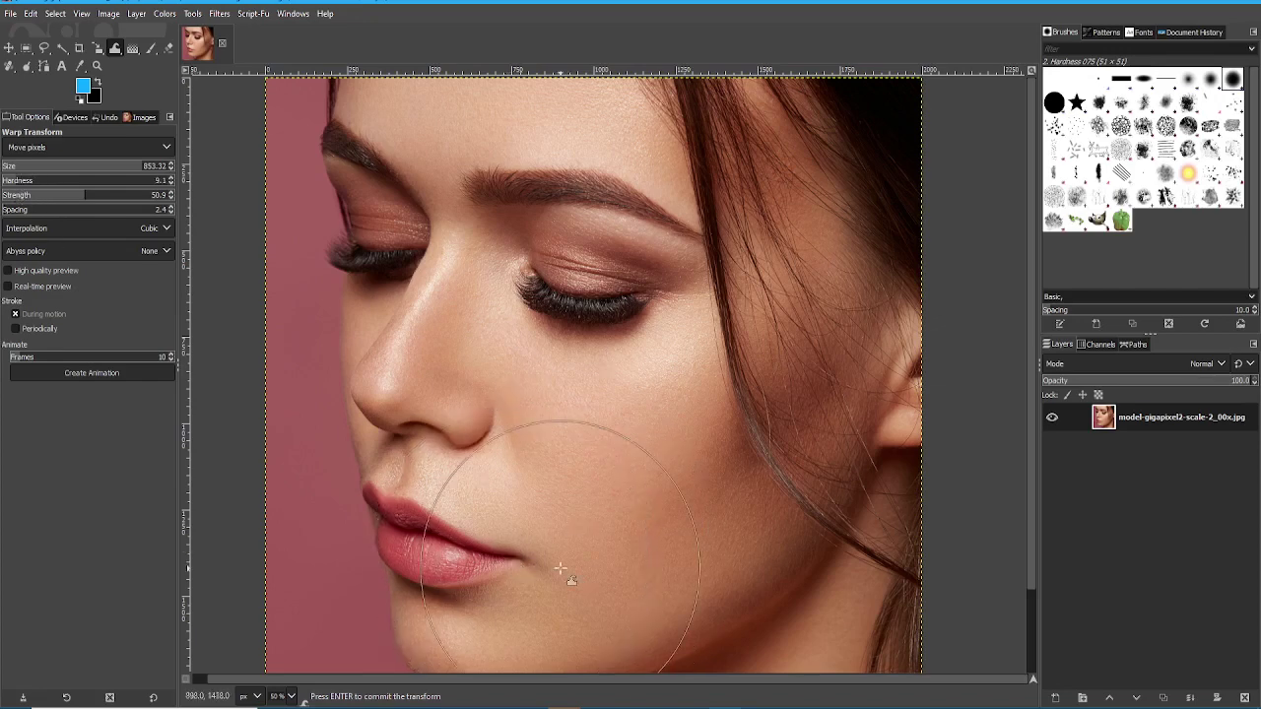
drag(526, 555, 574, 514)
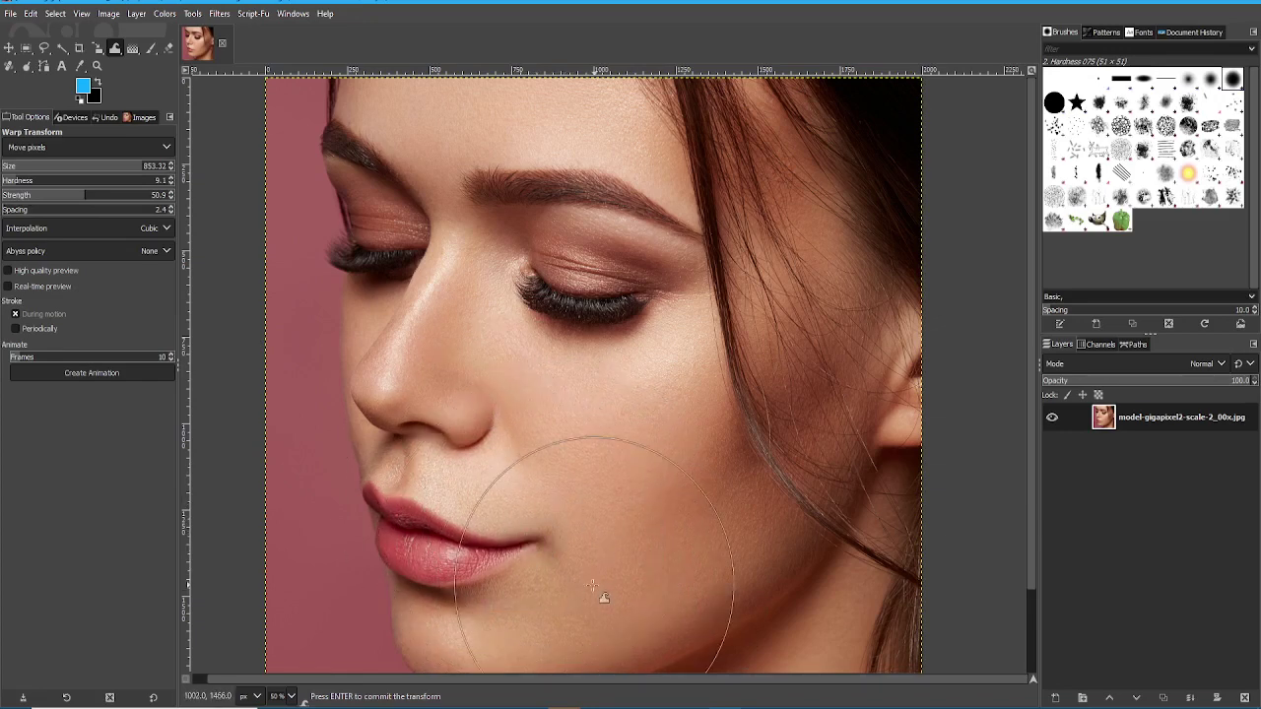
mouse_move(521, 563)
mouse_down()
mouse_move(489, 561)
mouse_move(522, 531)
mouse_move(535, 551)
mouse_move(521, 561)
mouse_move(540, 525)
mouse_up()
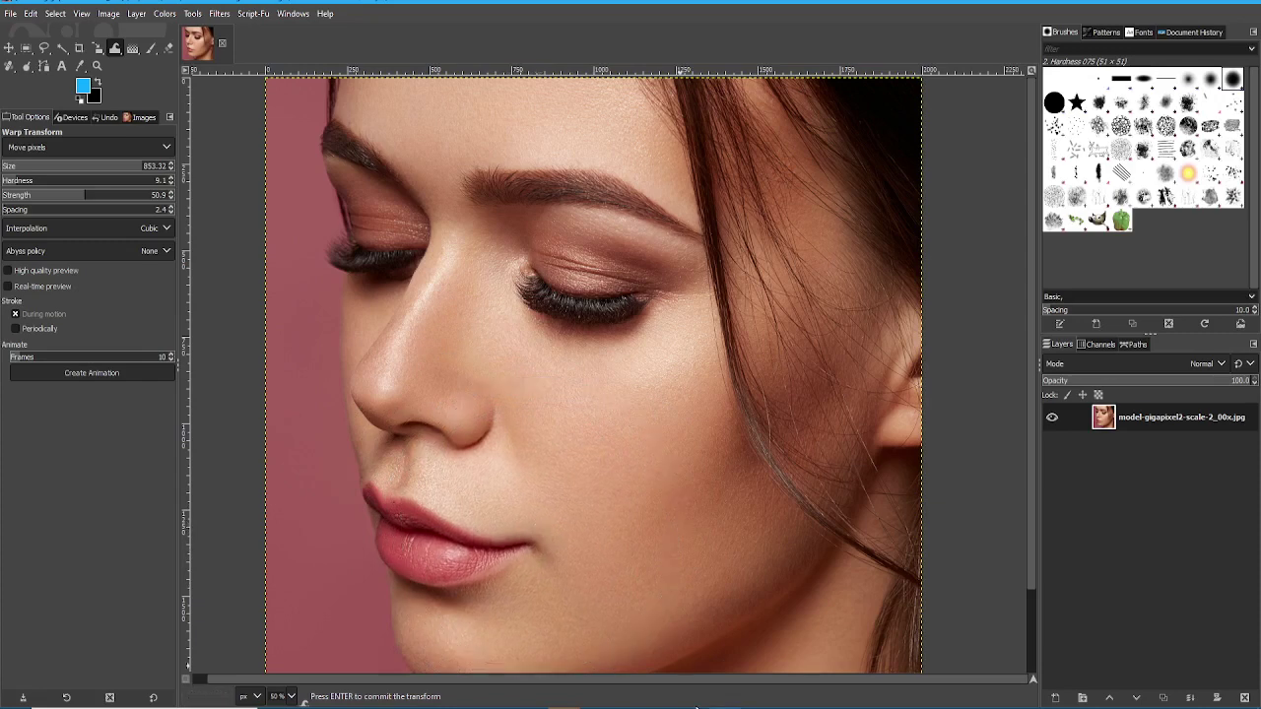
key(ctrl+z)
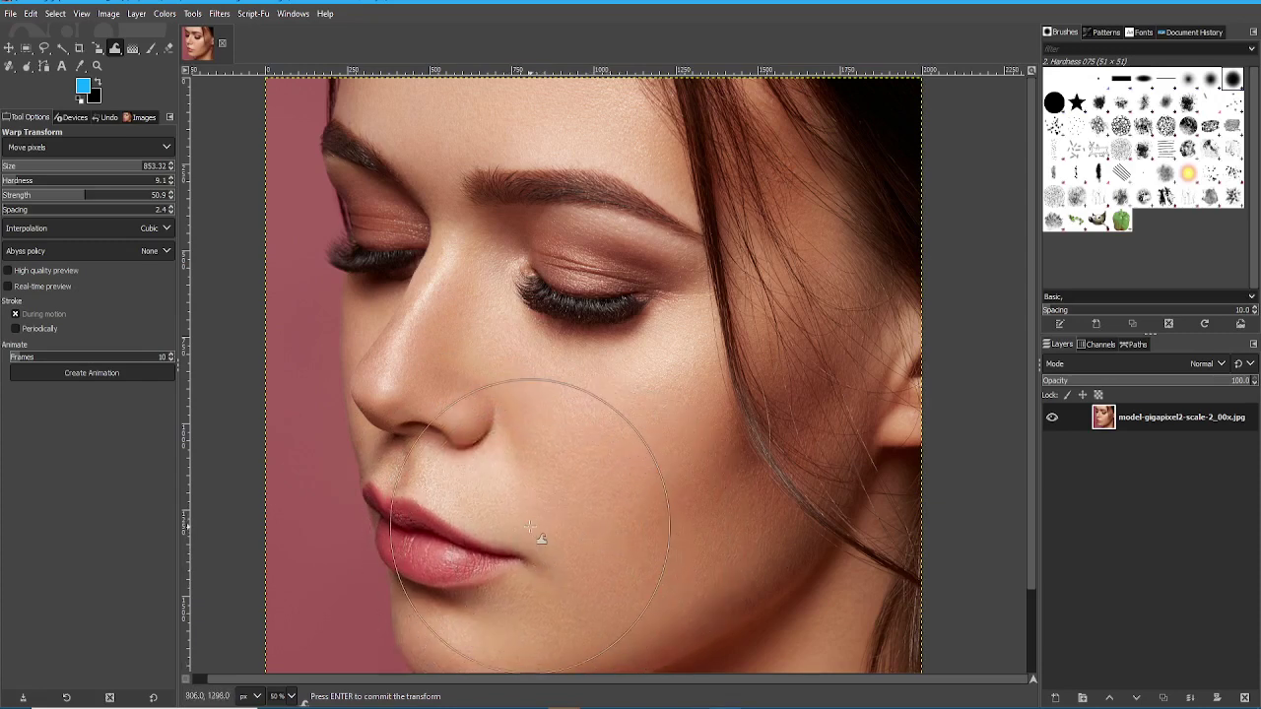
- Set the warp hardness to 86.9, try pushing the mouth corner and cheek upward, and undo the stroke
click(128, 183)
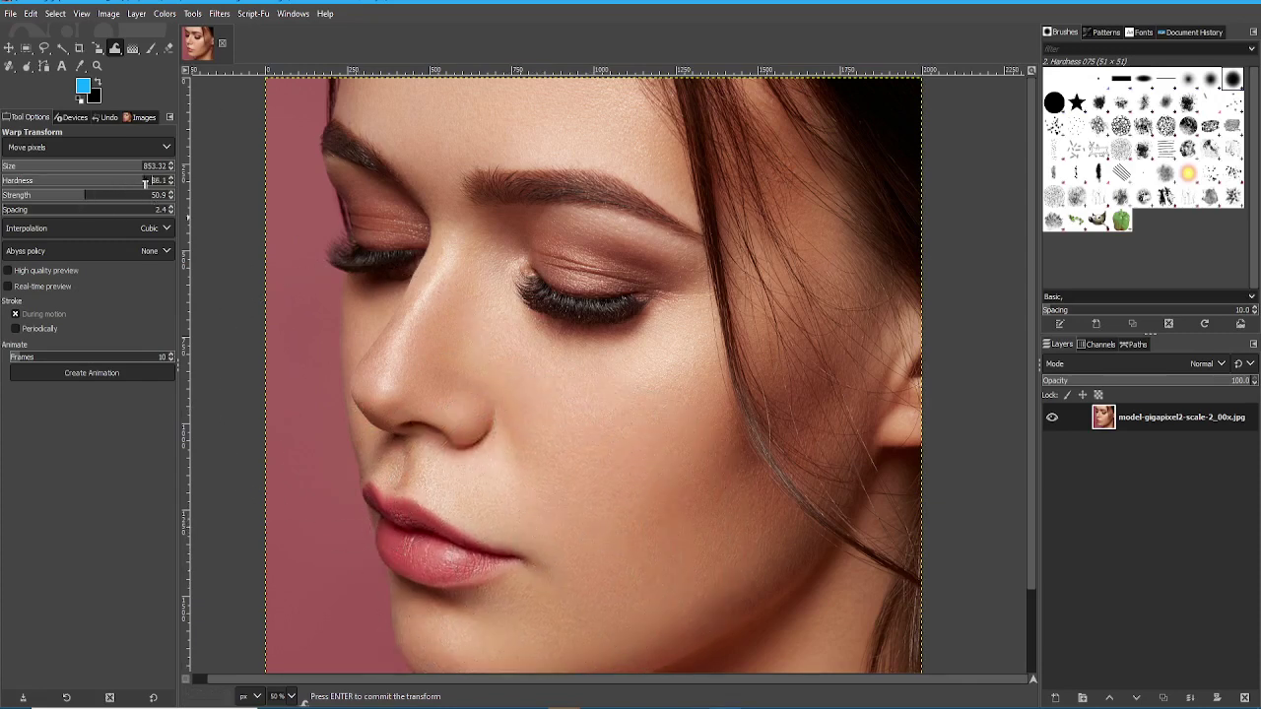
mouse_move(535, 597)
mouse_down()
mouse_move(519, 549)
mouse_move(544, 497)
mouse_up()
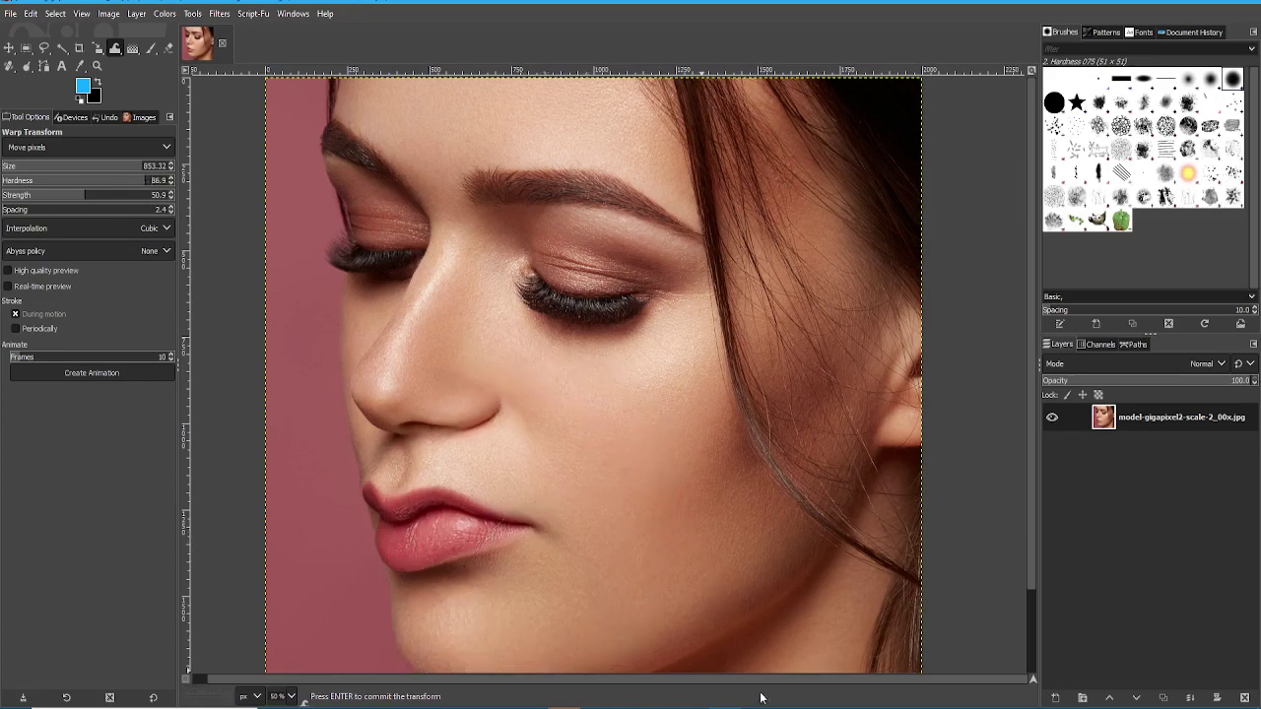
key(ctrl+z)
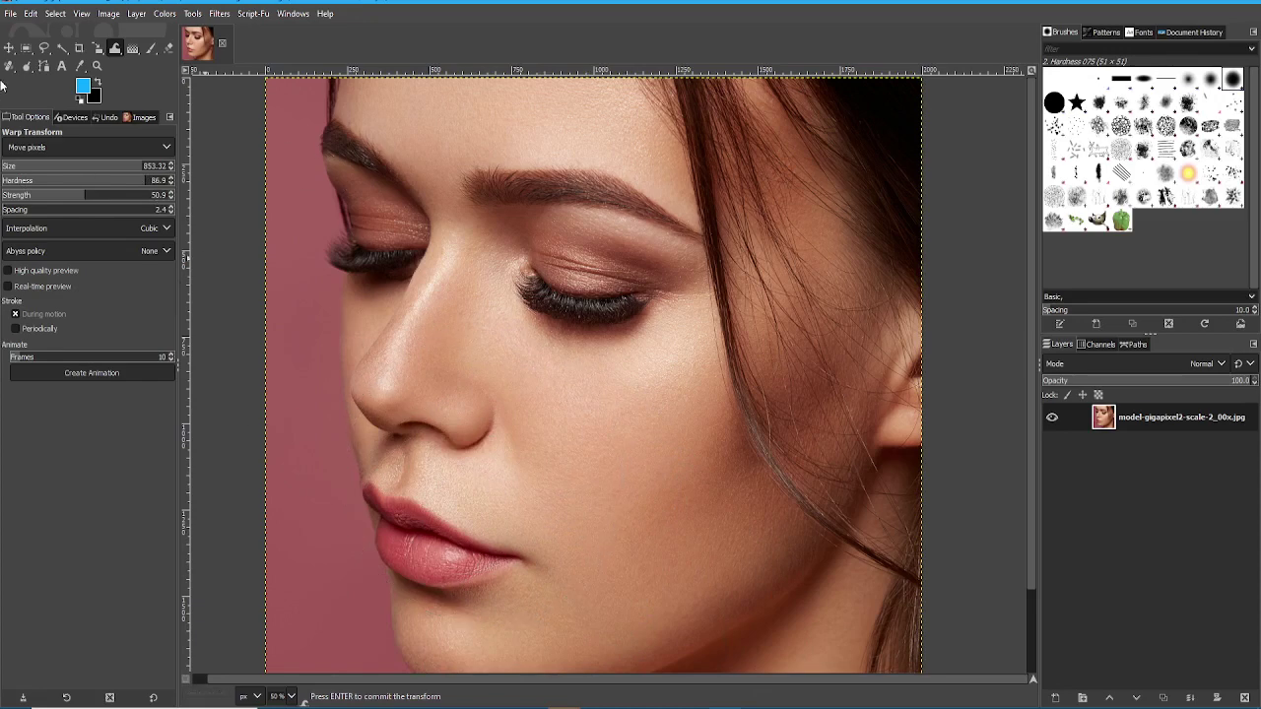
- Set the warp brush size to 663.04, try nudging the nearer eye toward the nose, and undo the stroke
click(87, 172)
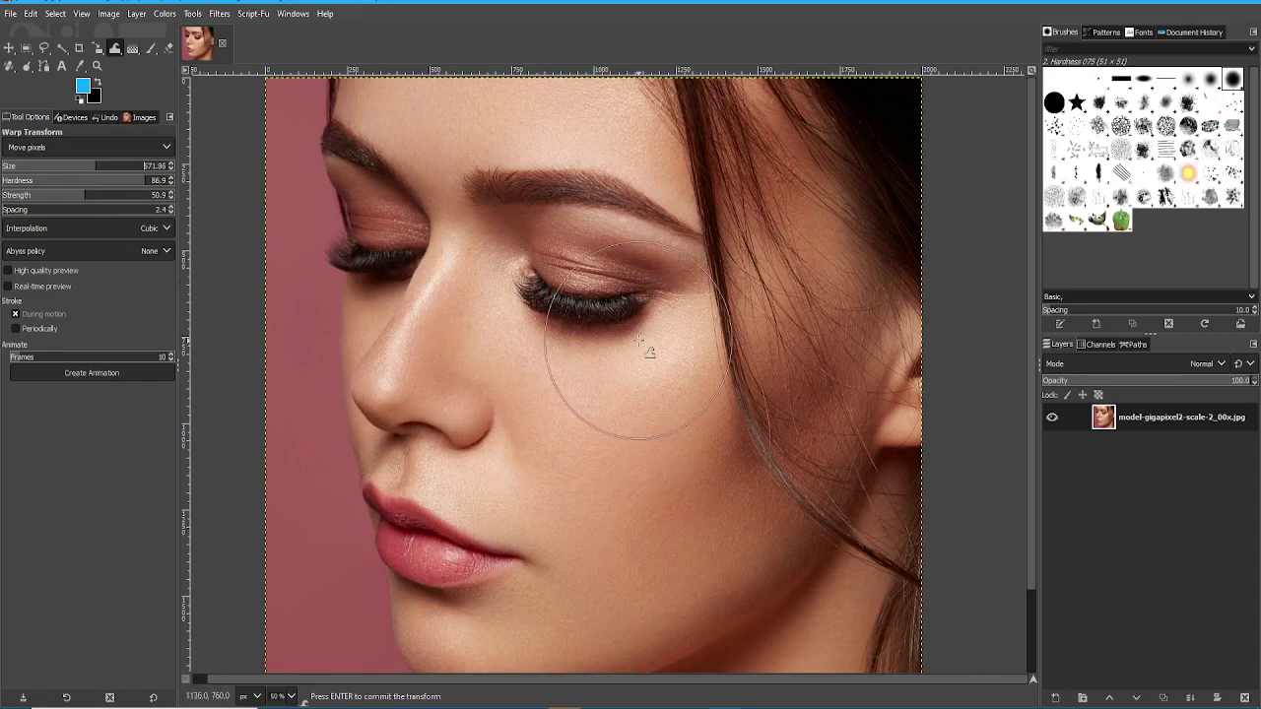
click(110, 168)
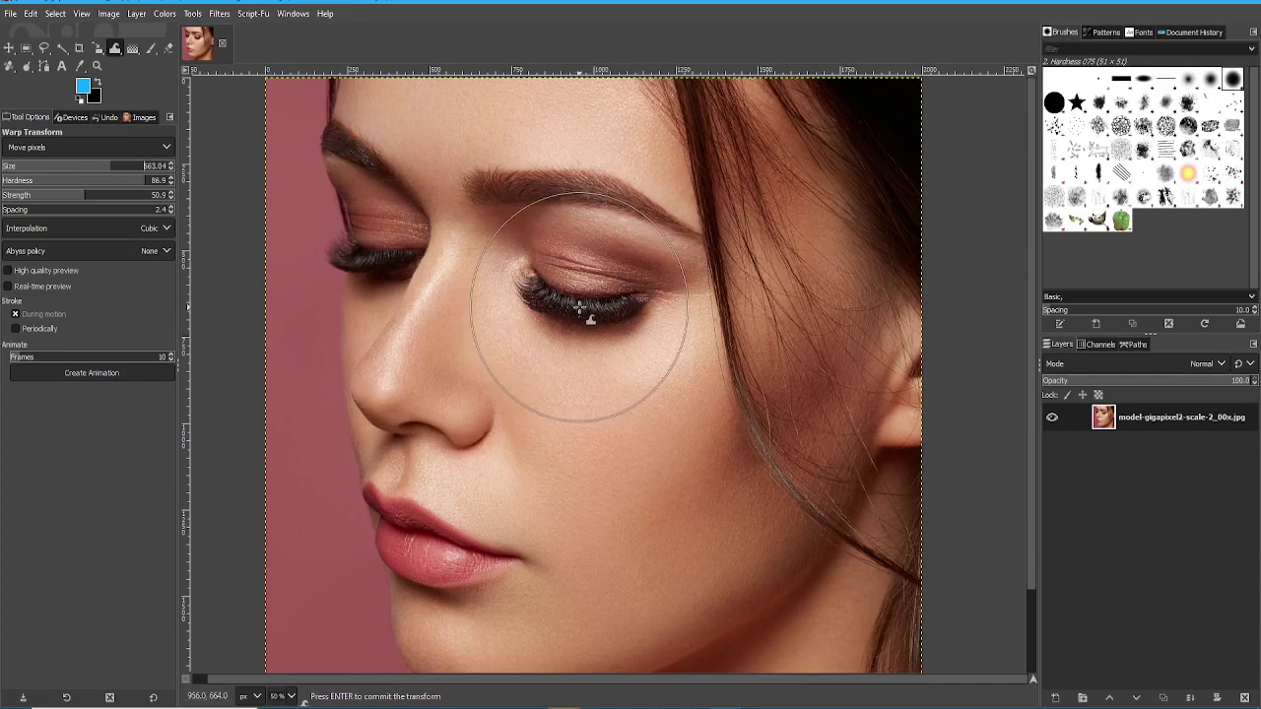
drag(582, 308, 557, 301)
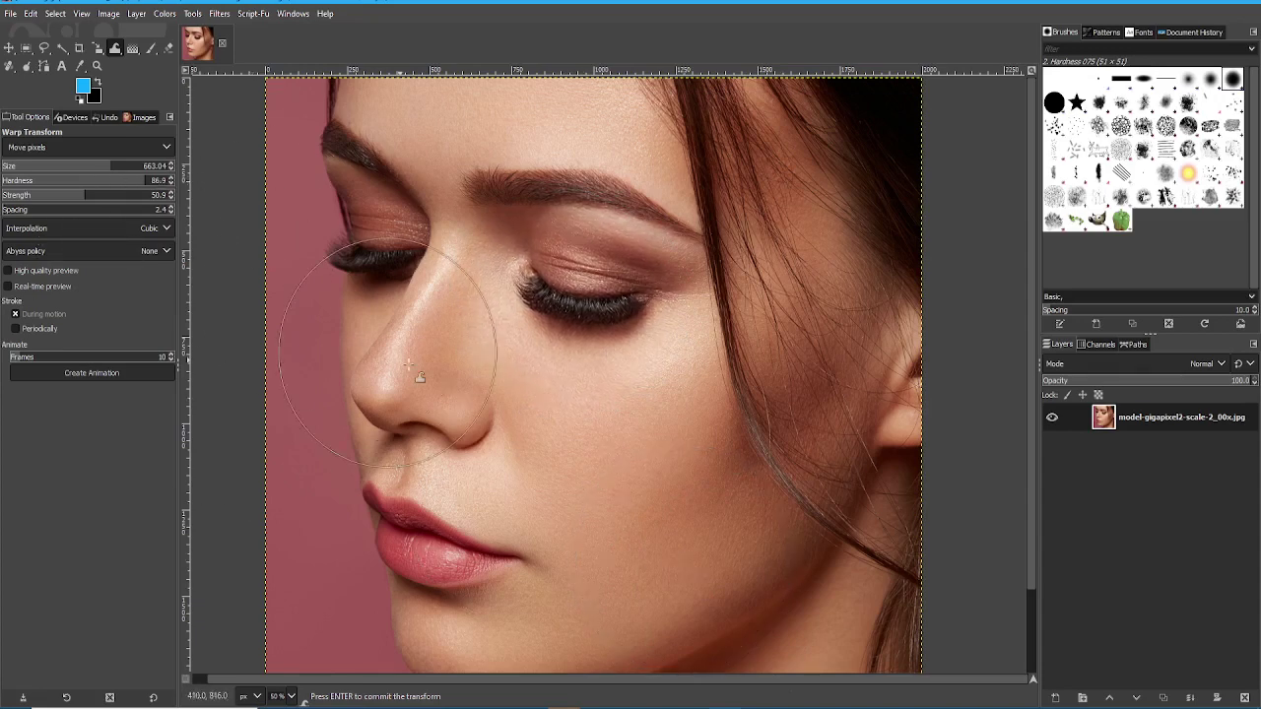
key(ctrl+z)
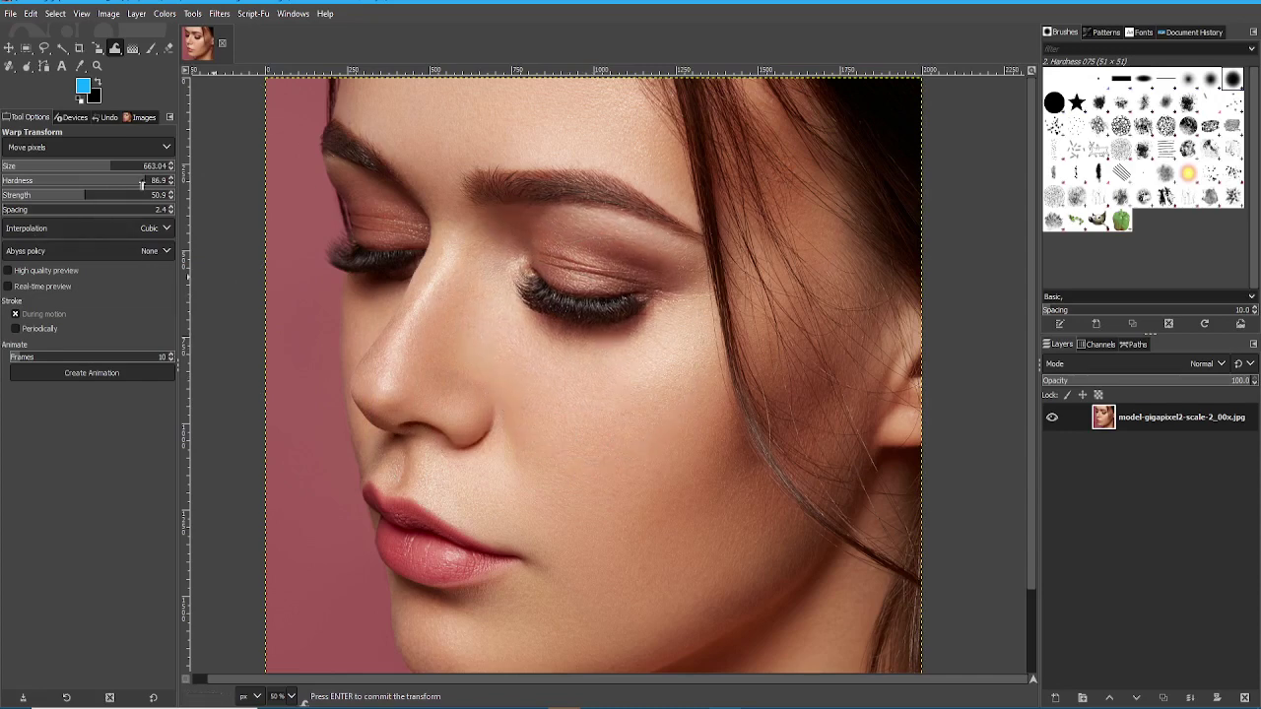
- Set the warp hardness to 100, try shifting the nearer eye toward the nose and slightly down, and cancel the stroke
mouse_move(149, 181)
mouse_down()
mouse_move(34, 181)
mouse_move(150, 195)
mouse_up()
mouse_move(596, 301)
mouse_down()
mouse_move(543, 320)
mouse_move(547, 287)
mouse_move(565, 280)
mouse_move(597, 321)
mouse_move(554, 389)
mouse_move(569, 407)
mouse_move(606, 362)
mouse_move(567, 314)
mouse_up()
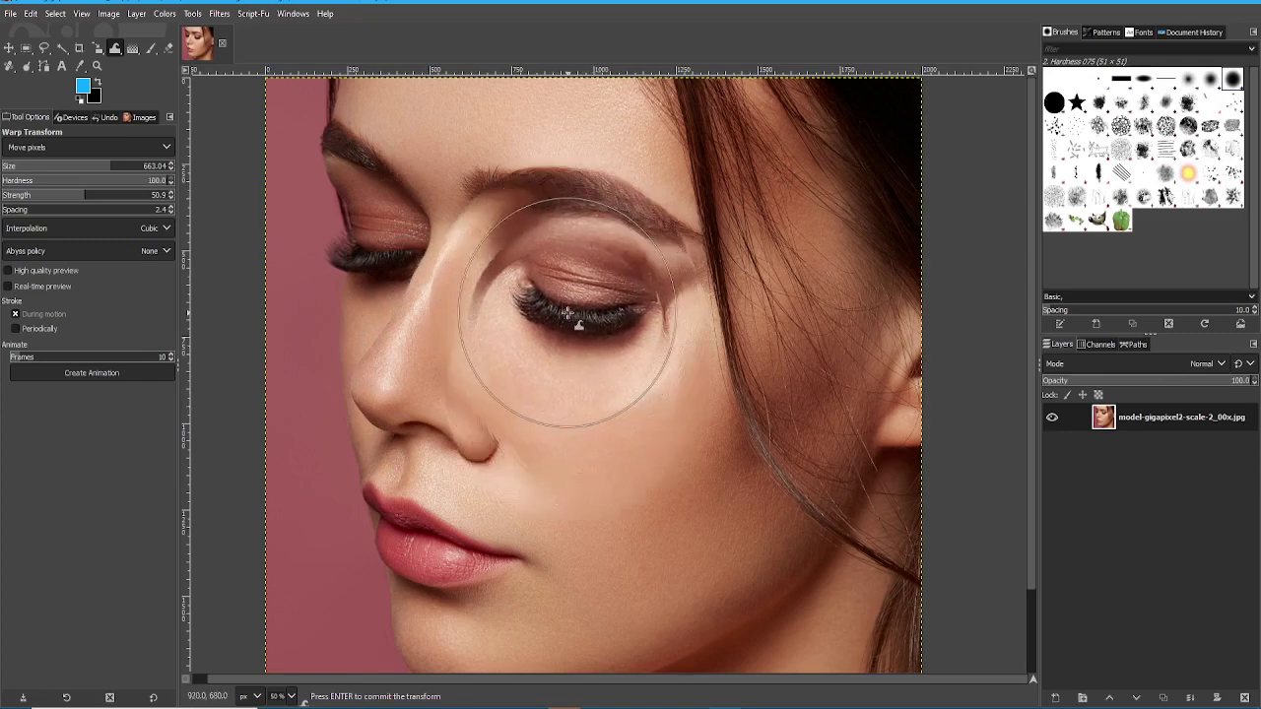
key(Escape)
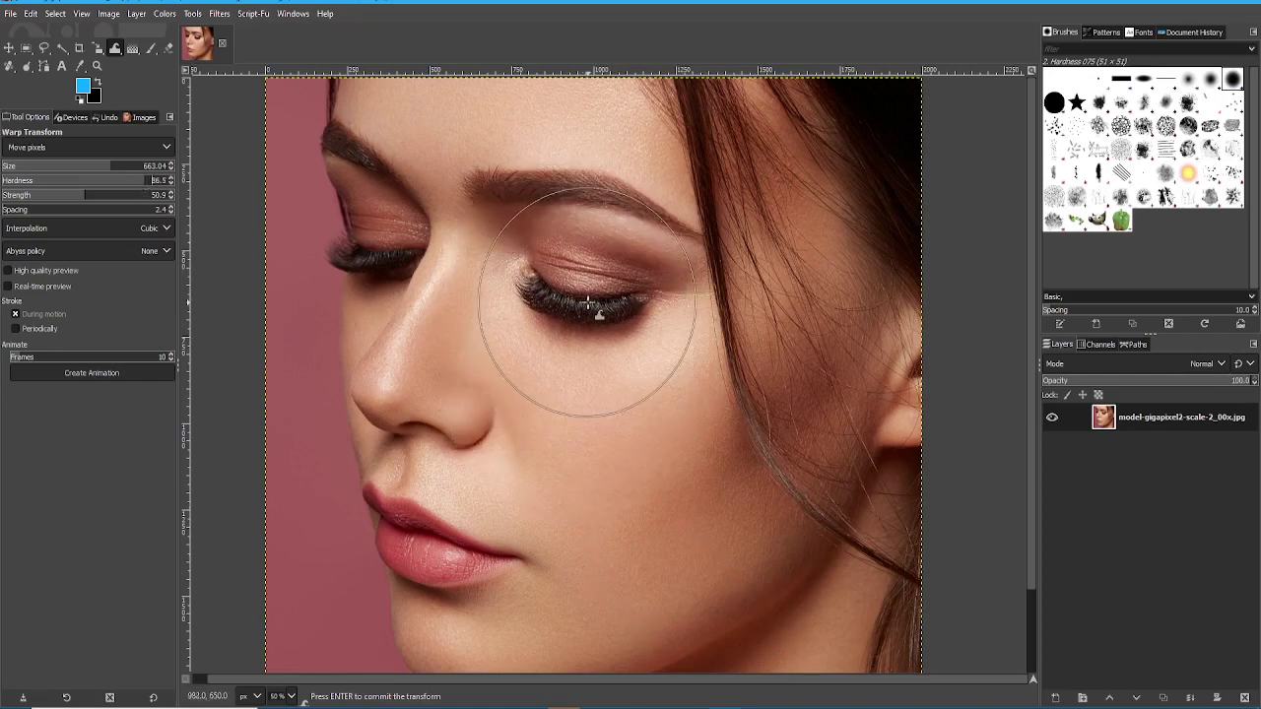
- Try shifting the nearer eye toward the nose with hardness 86.5, comparing before and after by undoing and redoing the stroke
drag(589, 304, 568, 304)
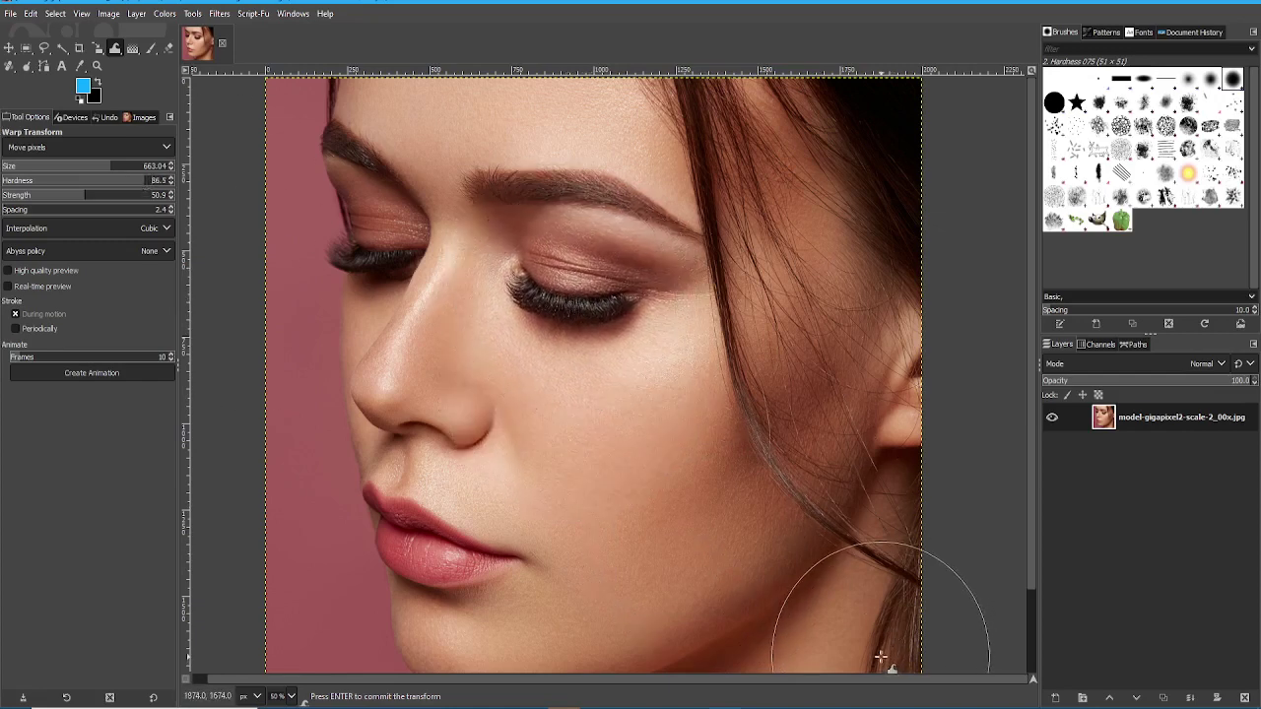
key(ctrl+z)
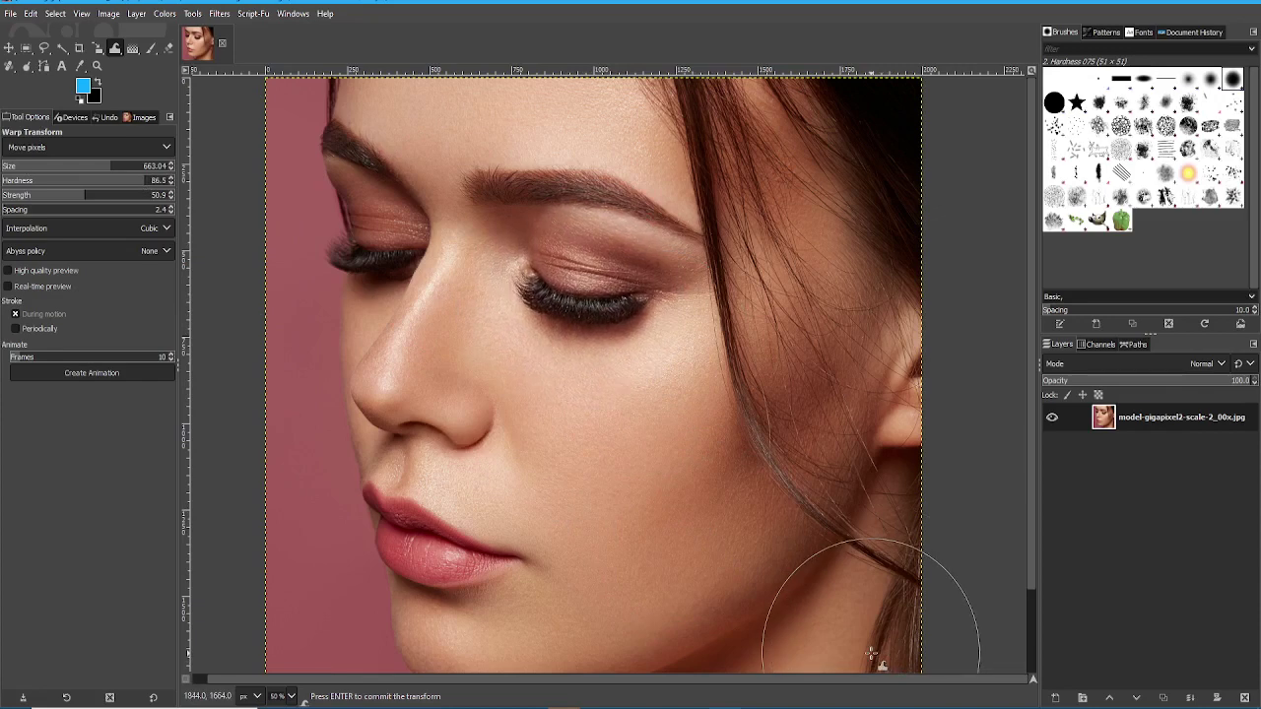
key(ctrl+y)
key(ctrl+z)
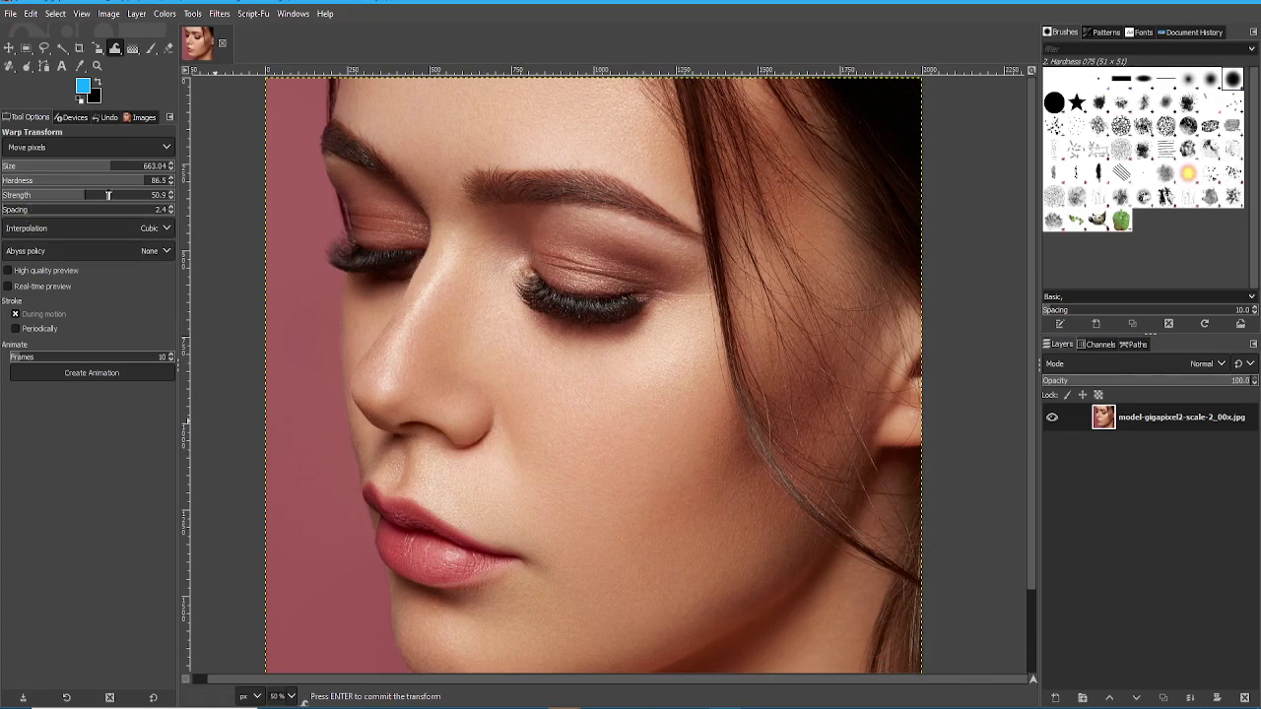
- Set the warp hardness to 51.6 and strength to 100, and test strokes dragging the mouth corner outward, undoing each one
click(86, 185)
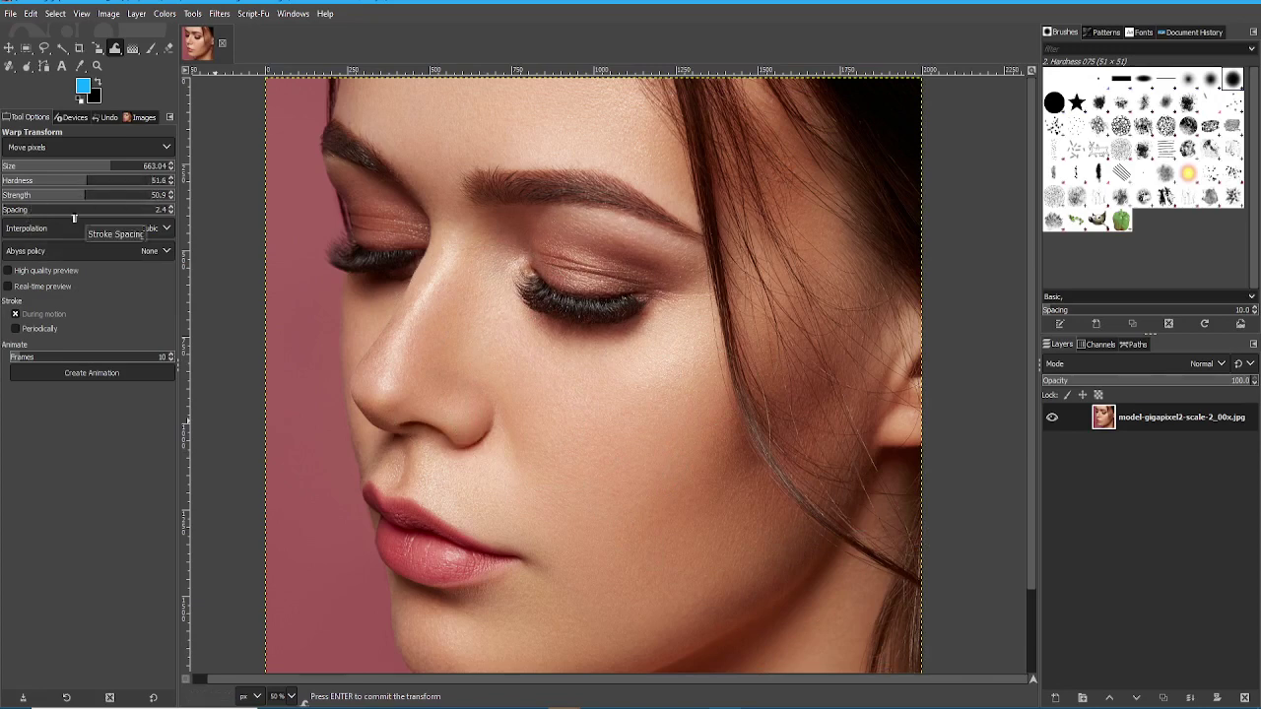
drag(84, 201, 173, 197)
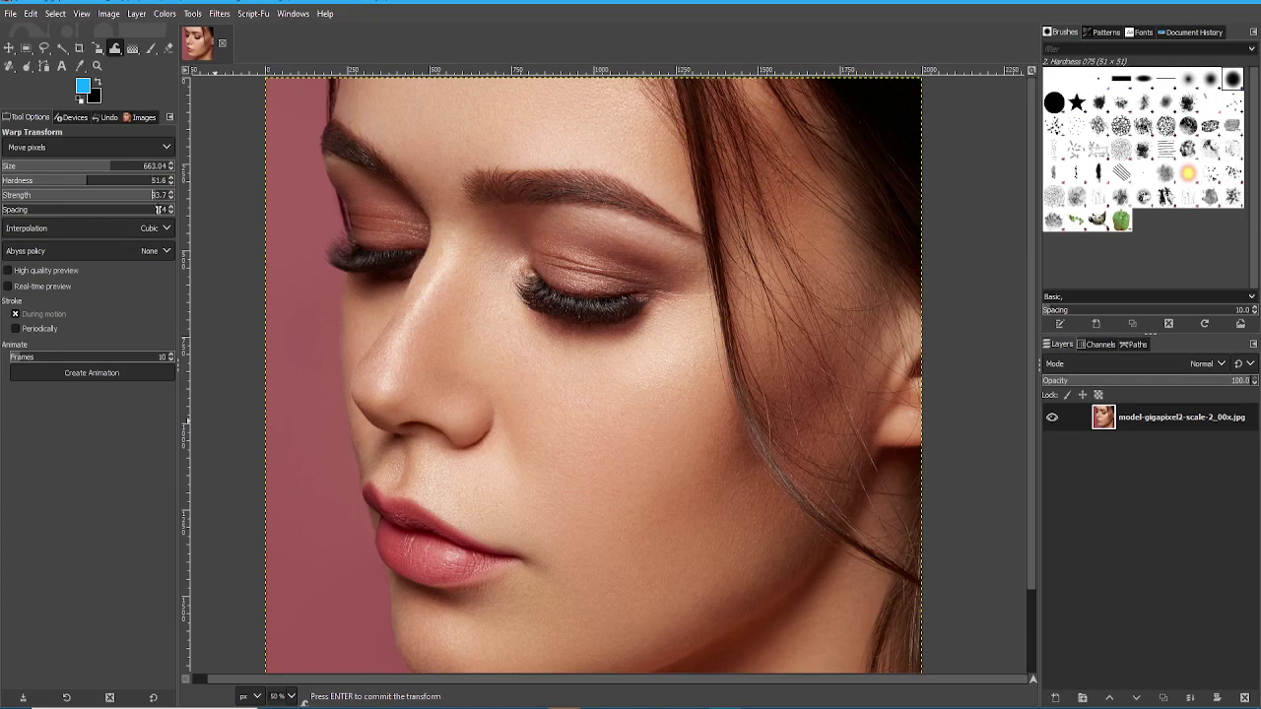
mouse_move(500, 581)
mouse_down()
mouse_move(567, 493)
mouse_move(703, 425)
mouse_move(635, 591)
mouse_move(483, 404)
mouse_move(761, 584)
mouse_move(561, 515)
mouse_move(552, 613)
mouse_move(657, 648)
mouse_up()
key(ctrl+z)
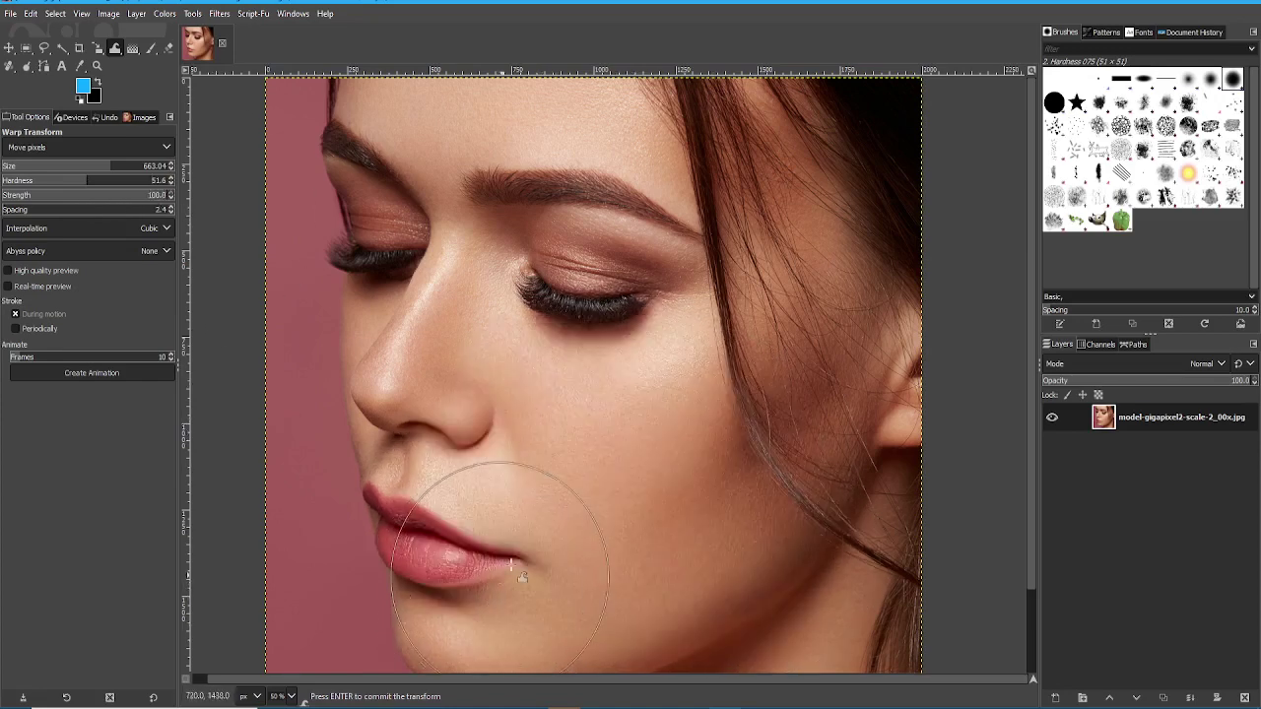
drag(522, 563, 743, 416)
key(ctrl+z)
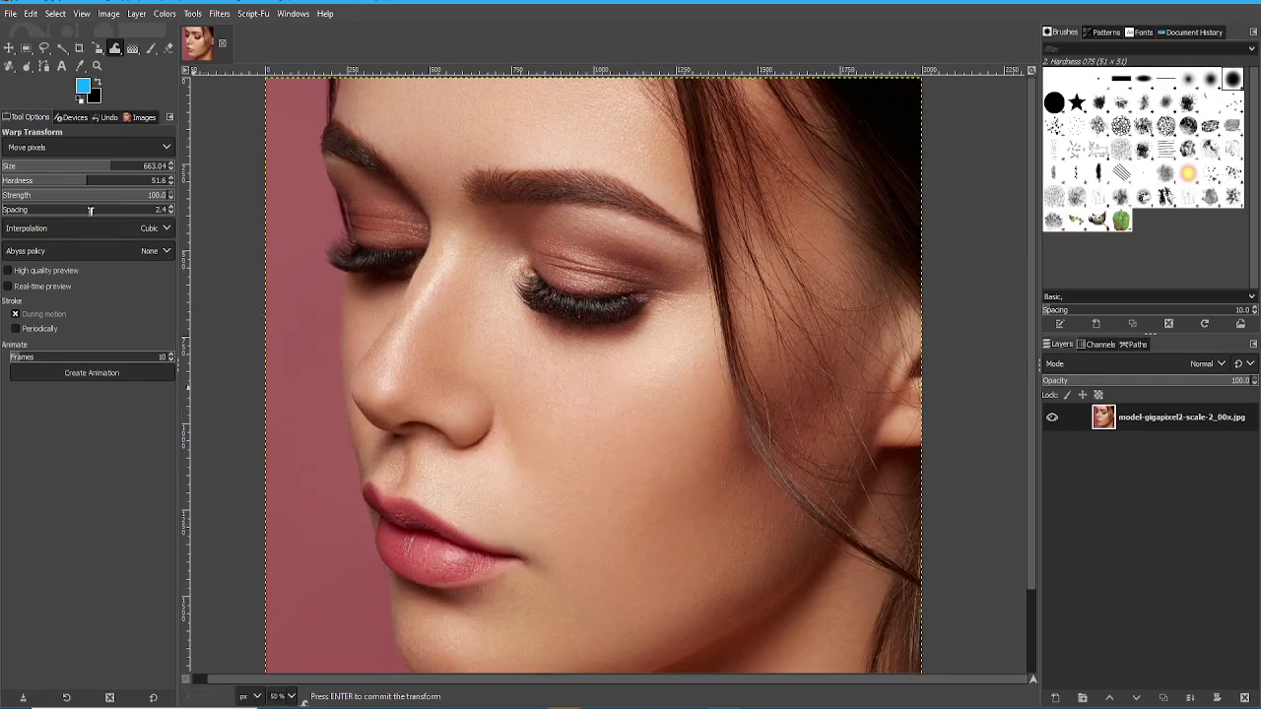
- Set the warp strength to 45.4 and the interpolation to None
drag(91, 197, 12, 197)
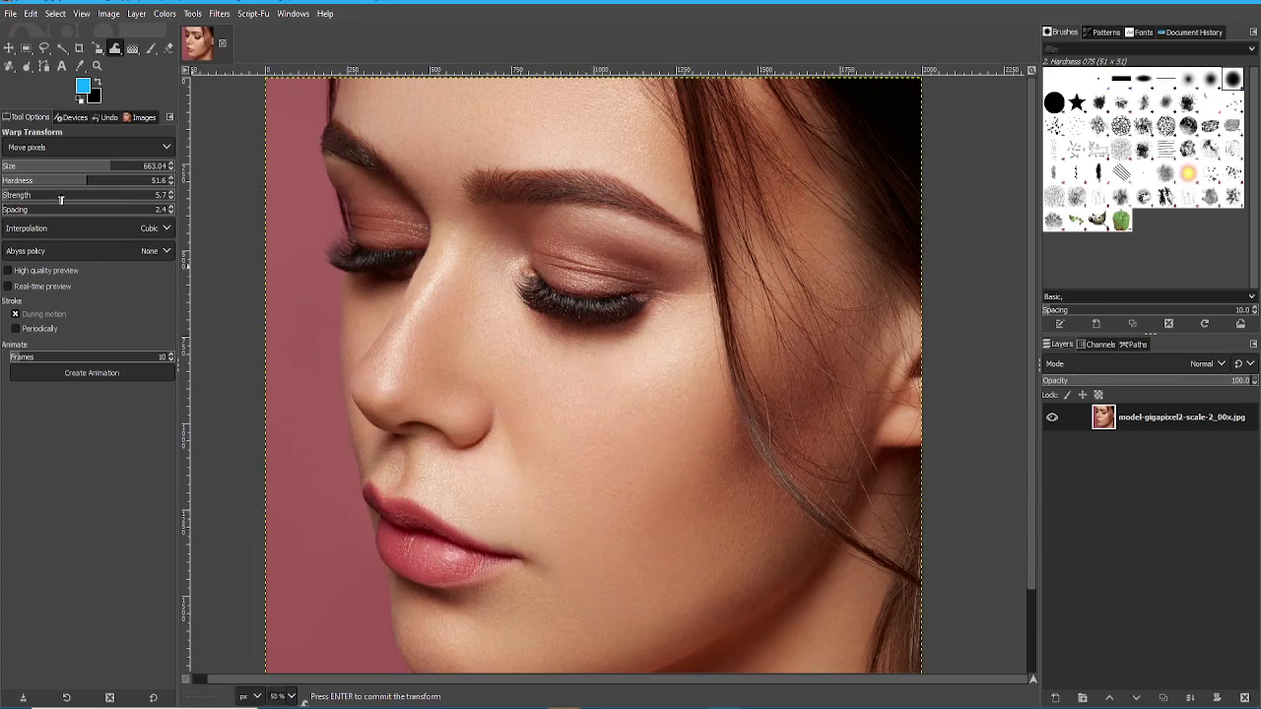
click(75, 196)
click(76, 229)
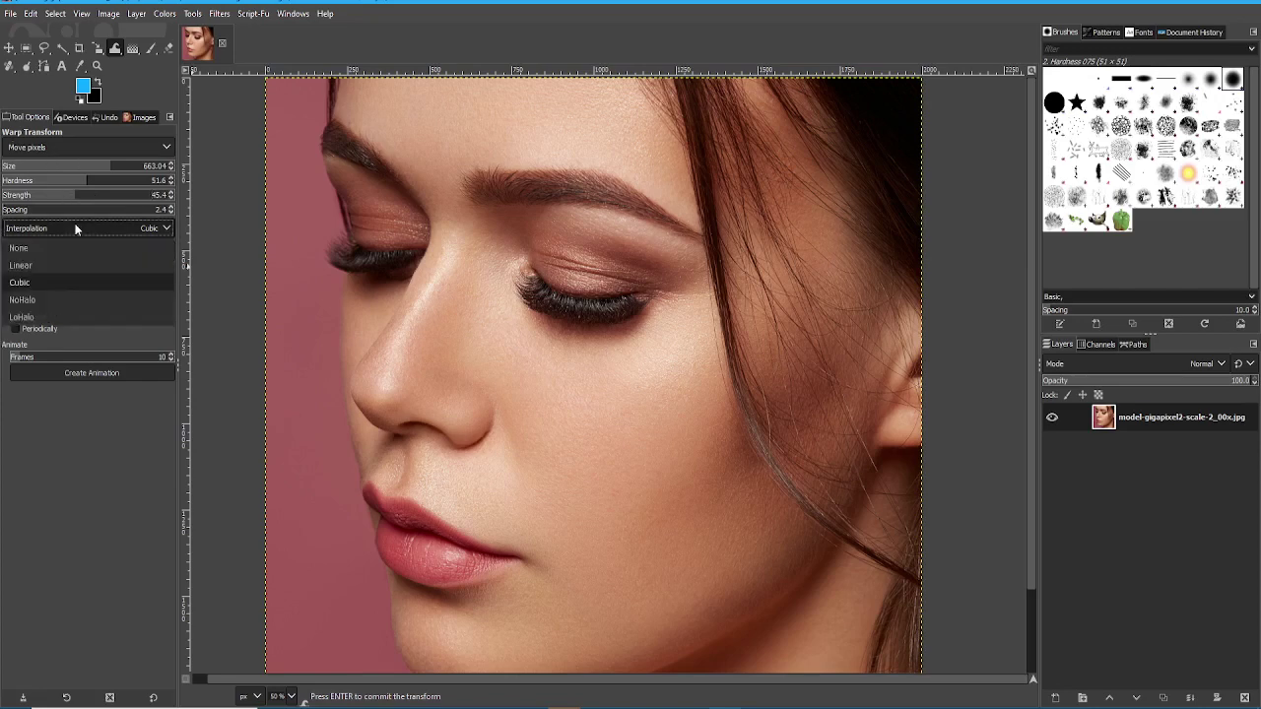
click(75, 247)
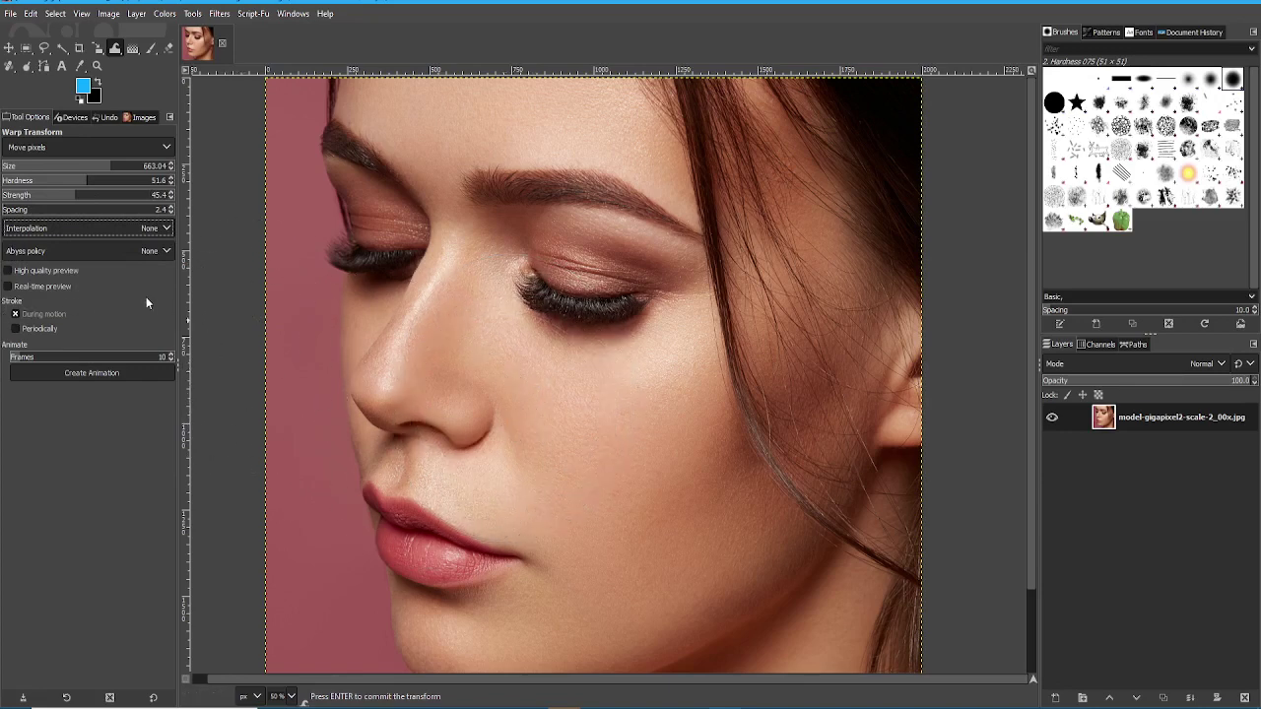
- Push the nearer eyelid and lashes downward with the warp brush and examine the pixel quality of the distorted area
key(1)
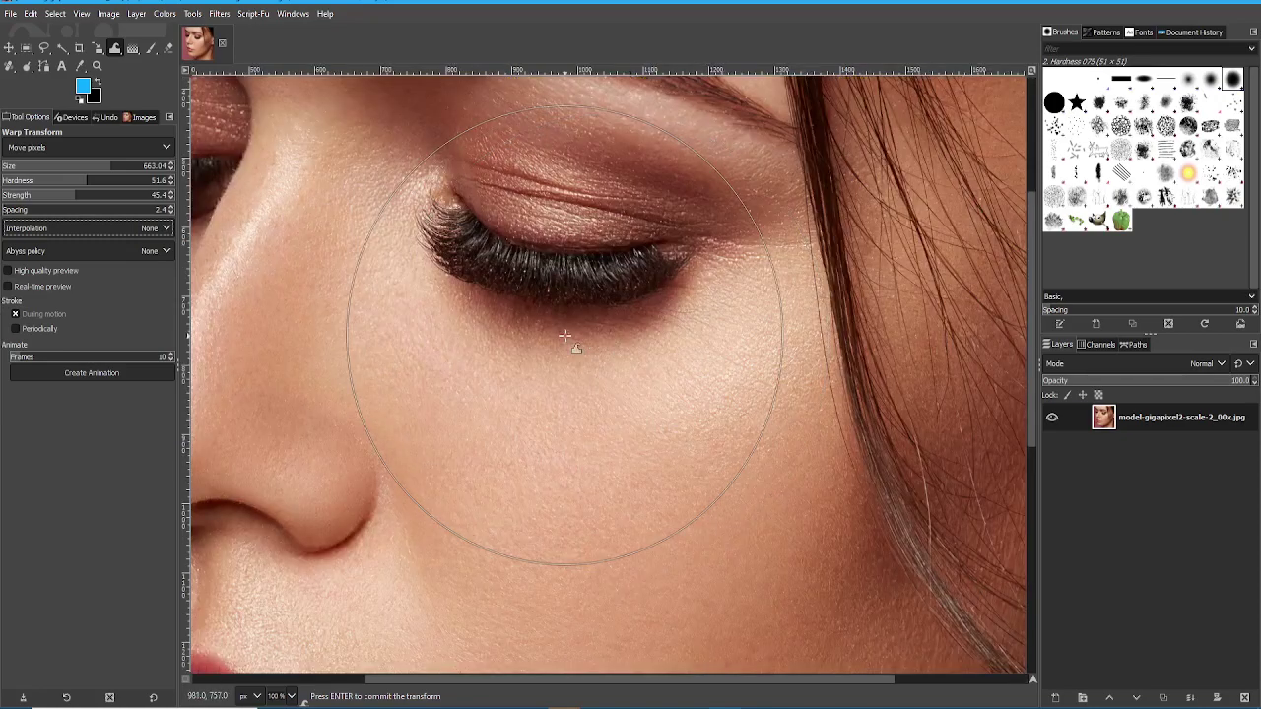
key(minus)
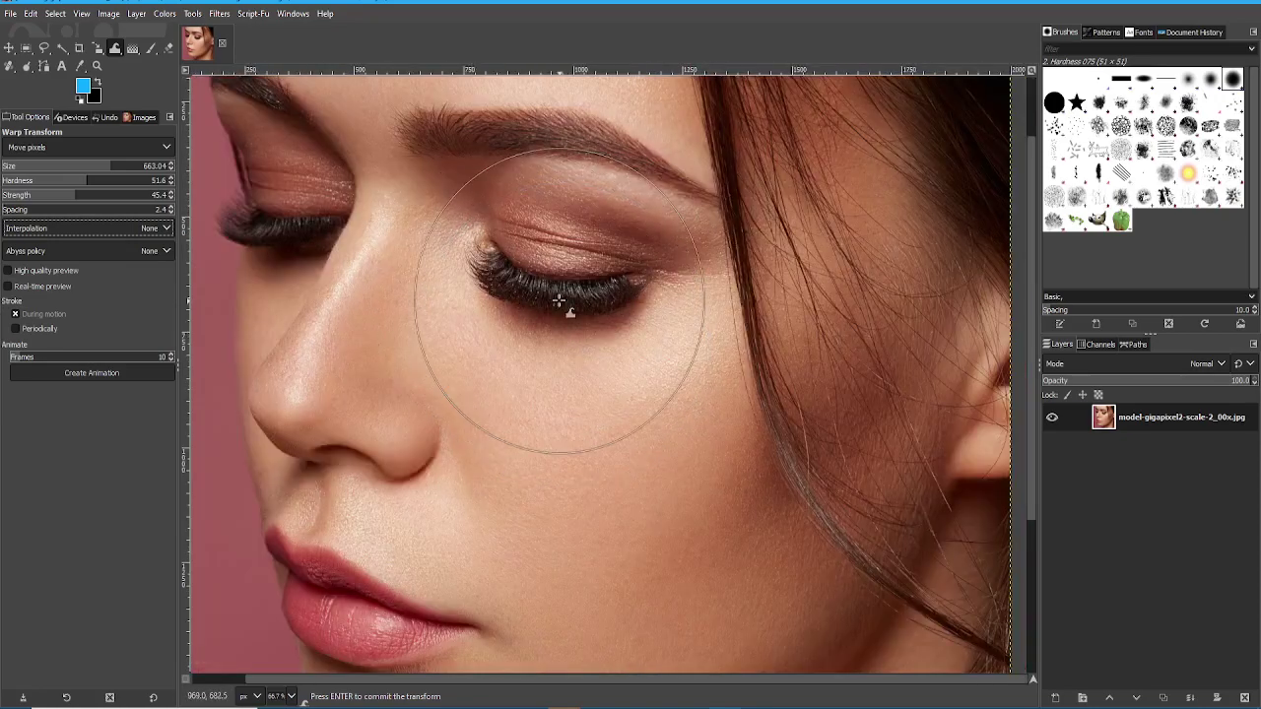
mouse_move(558, 301)
mouse_down()
mouse_move(580, 326)
mouse_move(576, 347)
mouse_up()
scroll(631, 305, up, 4)
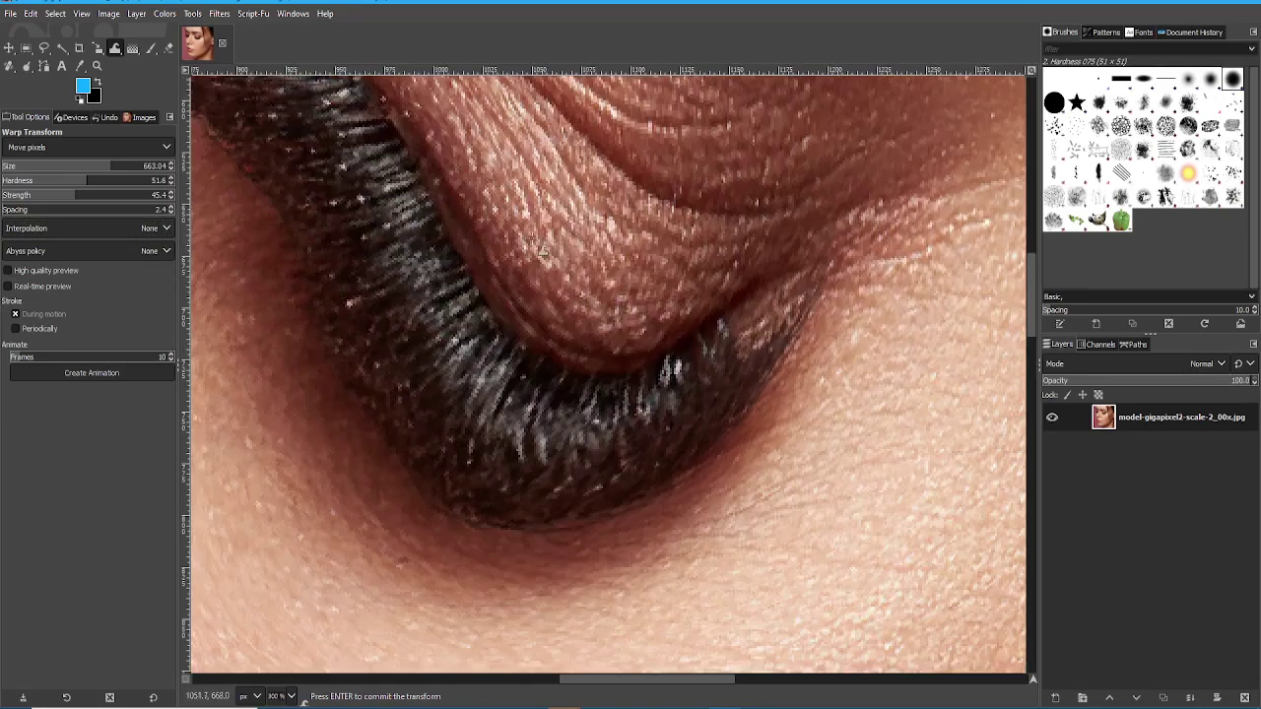
key(plus)
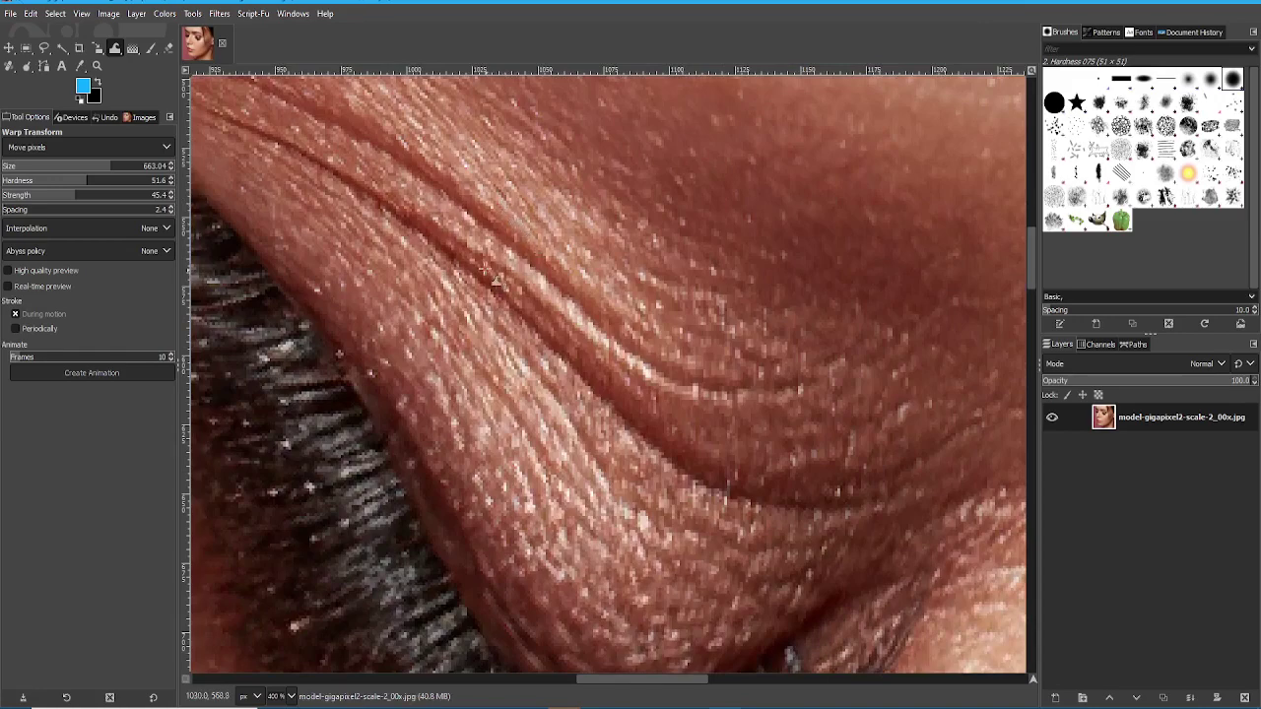
scroll(466, 321, down, 2)
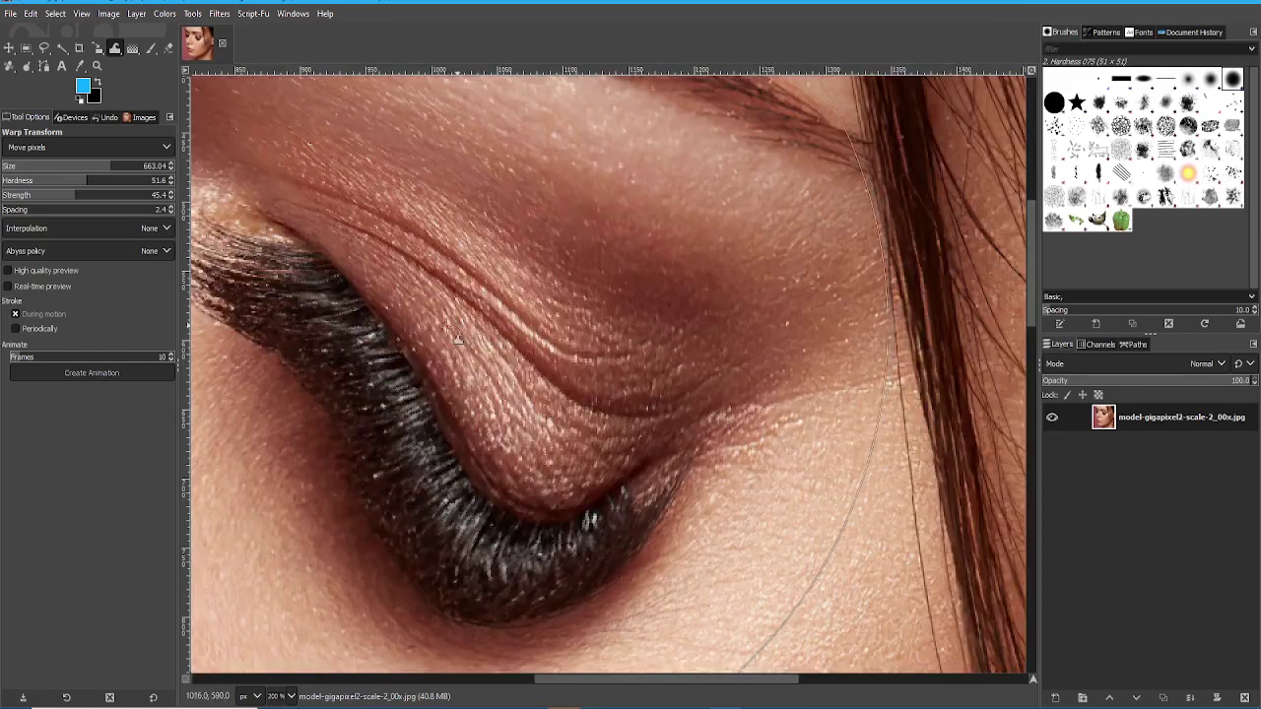
- Examine the warped lashes and eyelid at several magnifications and undo the warp stroke made without interpolation
scroll(445, 322, up, 2)
scroll(436, 325, down, 2)
scroll(435, 325, up, 2)
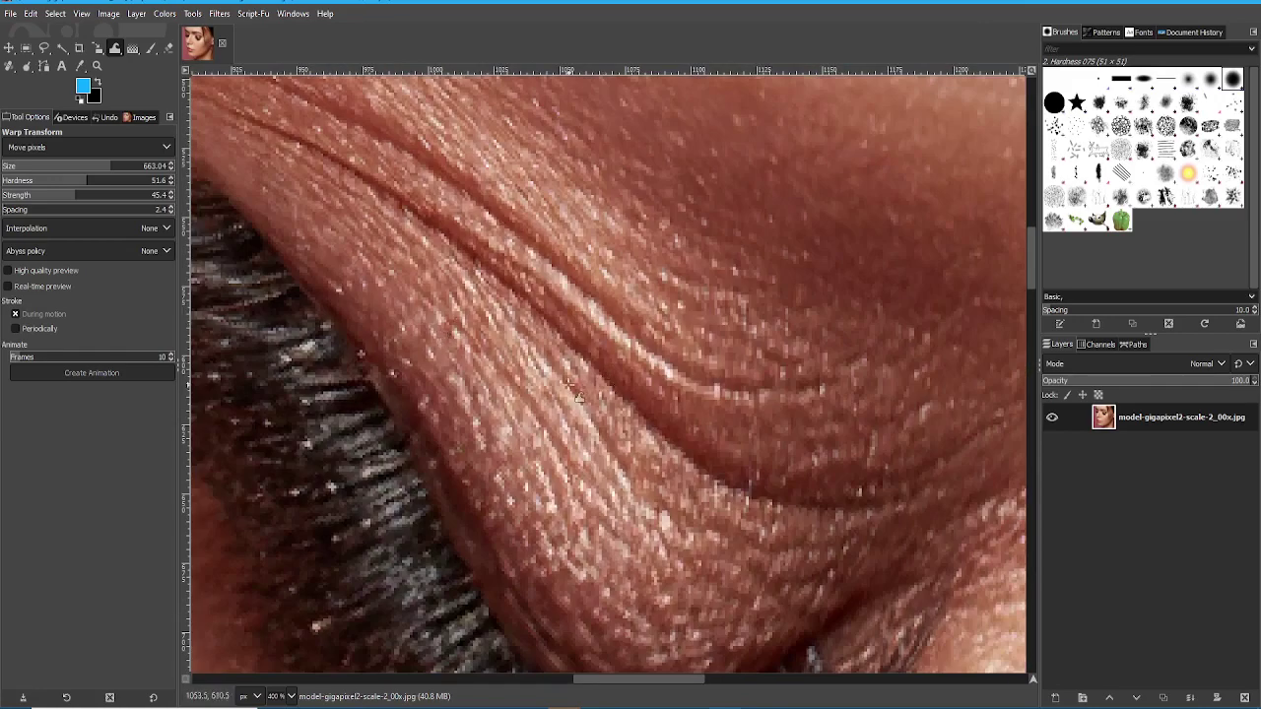
key(2)
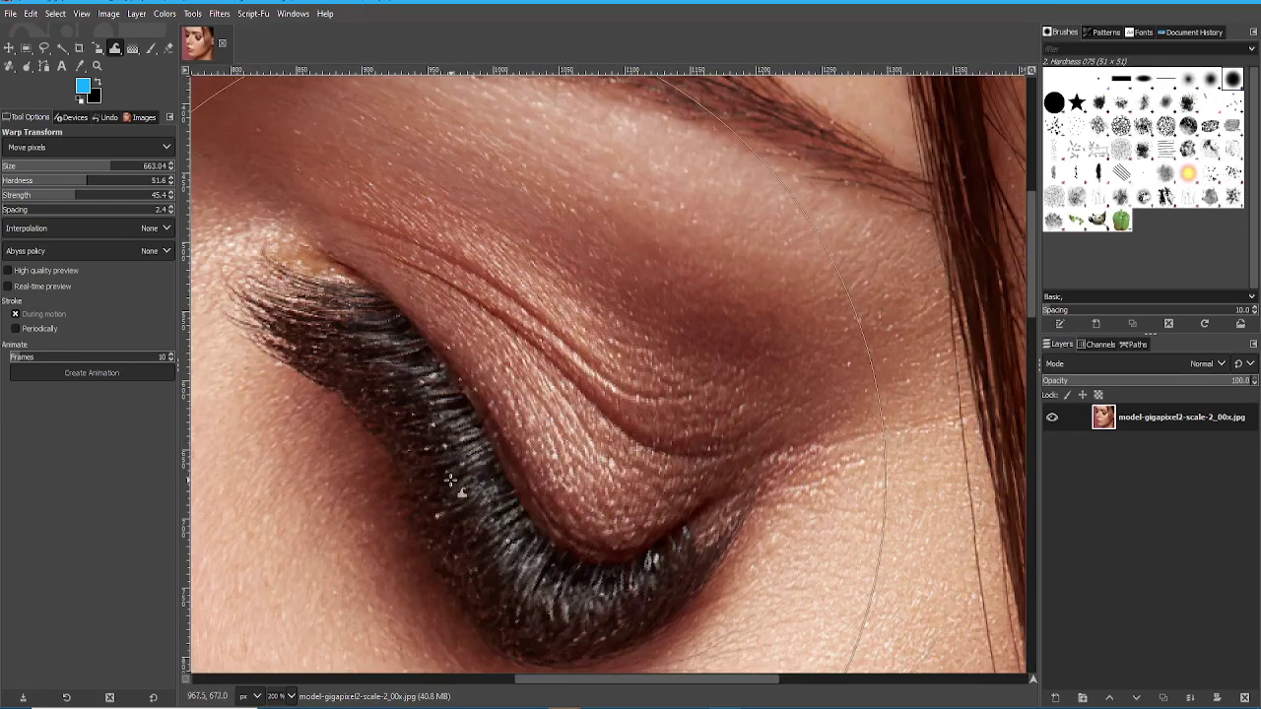
key(3)
key(plus)
scroll(435, 473, down, 3)
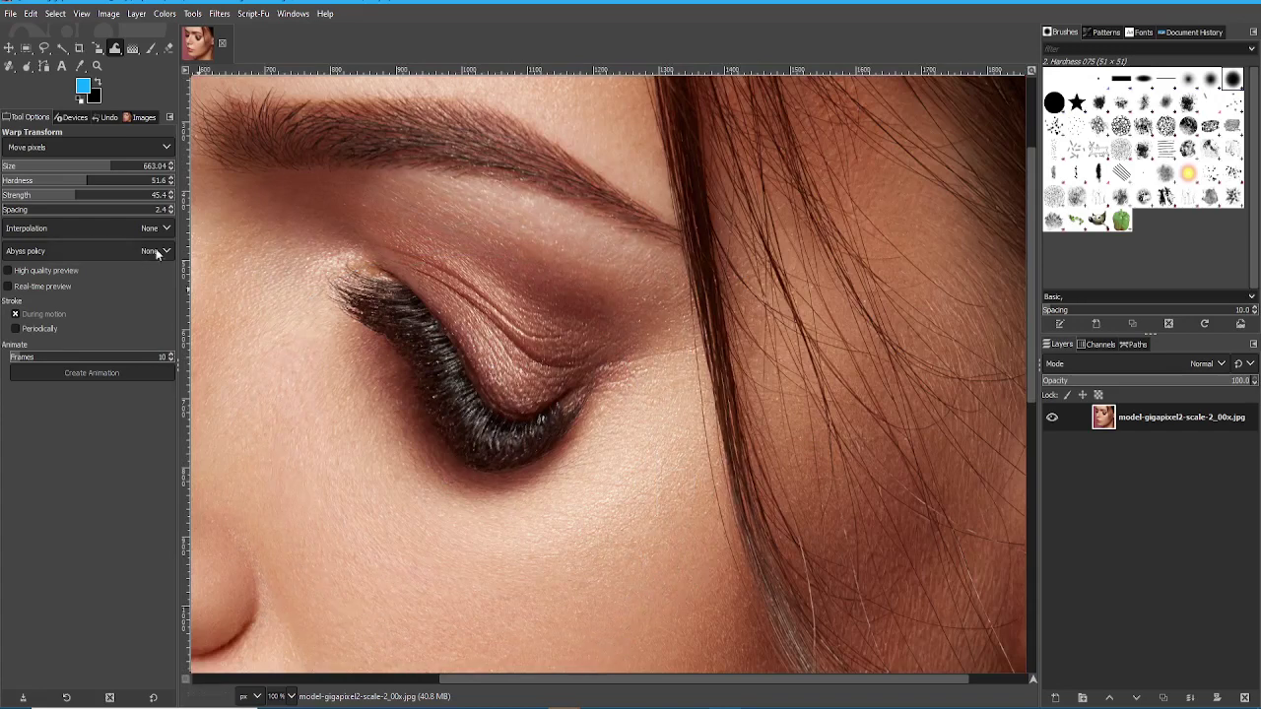
key(ctrl+z)
- Set the interpolation to Linear and try a warp stroke pushing the nearer eyelid toward its outer corner, undoing it
click(108, 227)
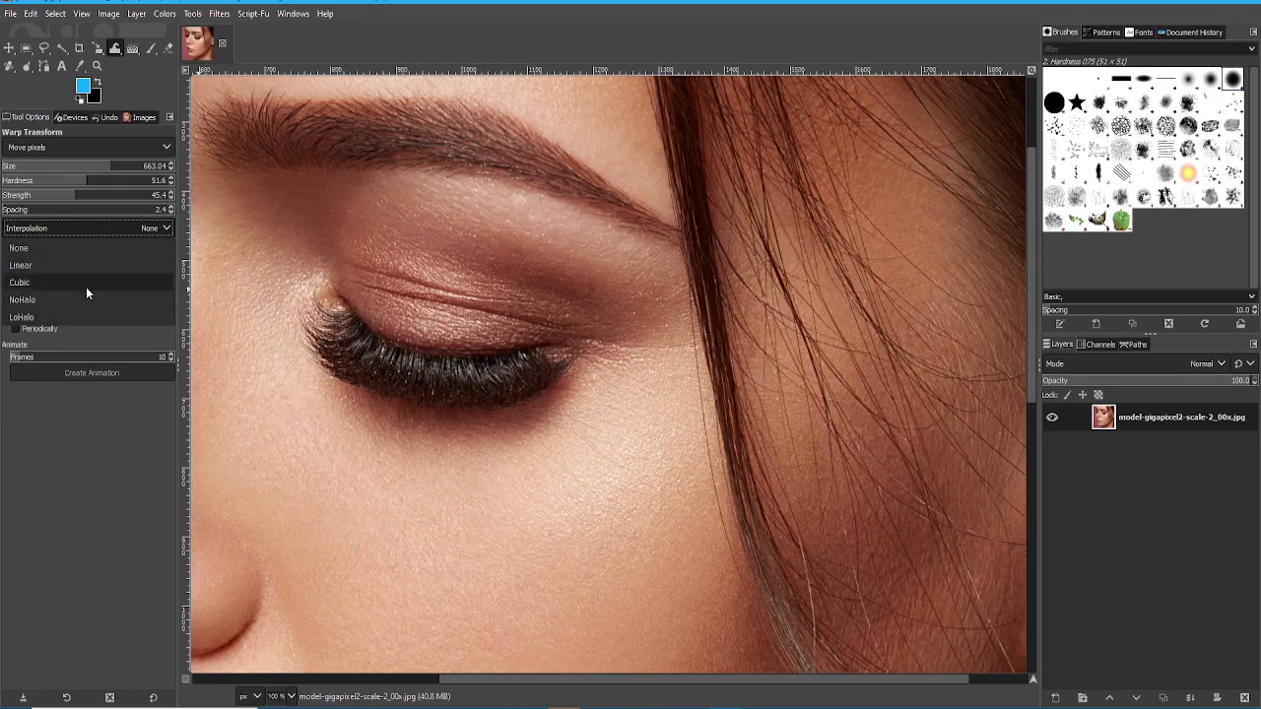
click(87, 273)
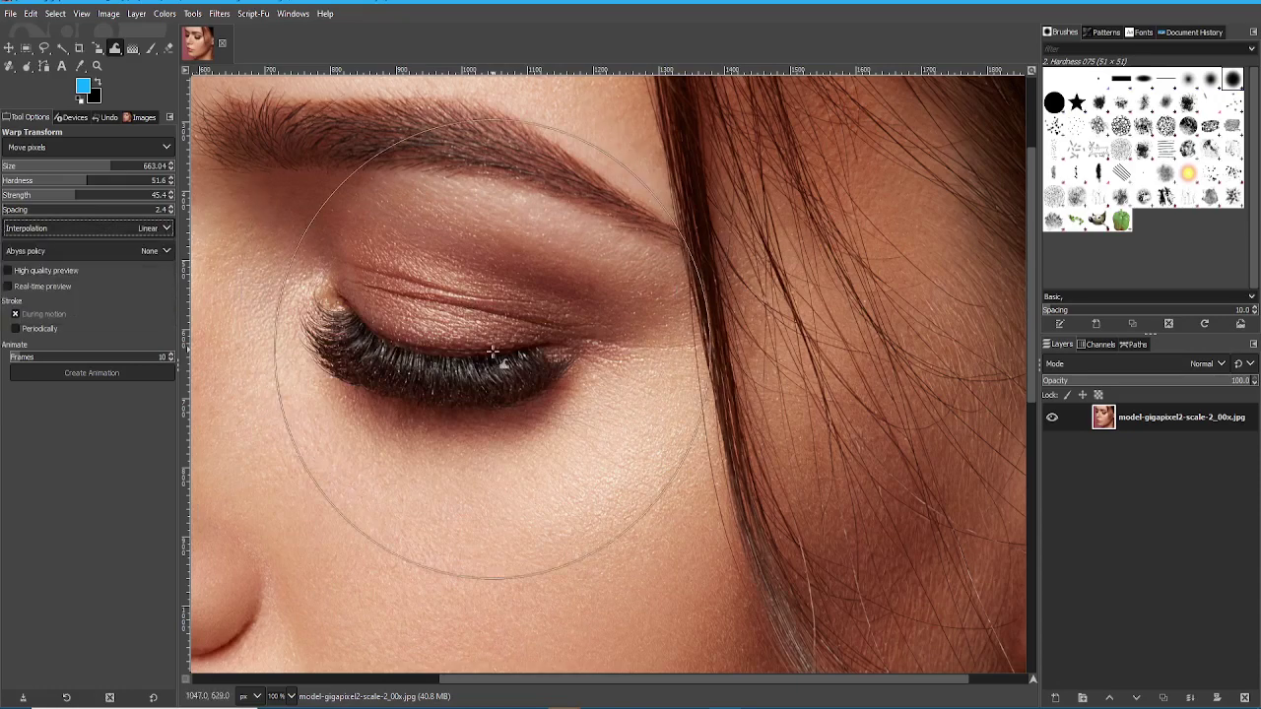
scroll(463, 338, up, 1)
mouse_move(461, 335)
mouse_down()
mouse_move(533, 379)
mouse_move(415, 301)
mouse_move(520, 352)
mouse_up()
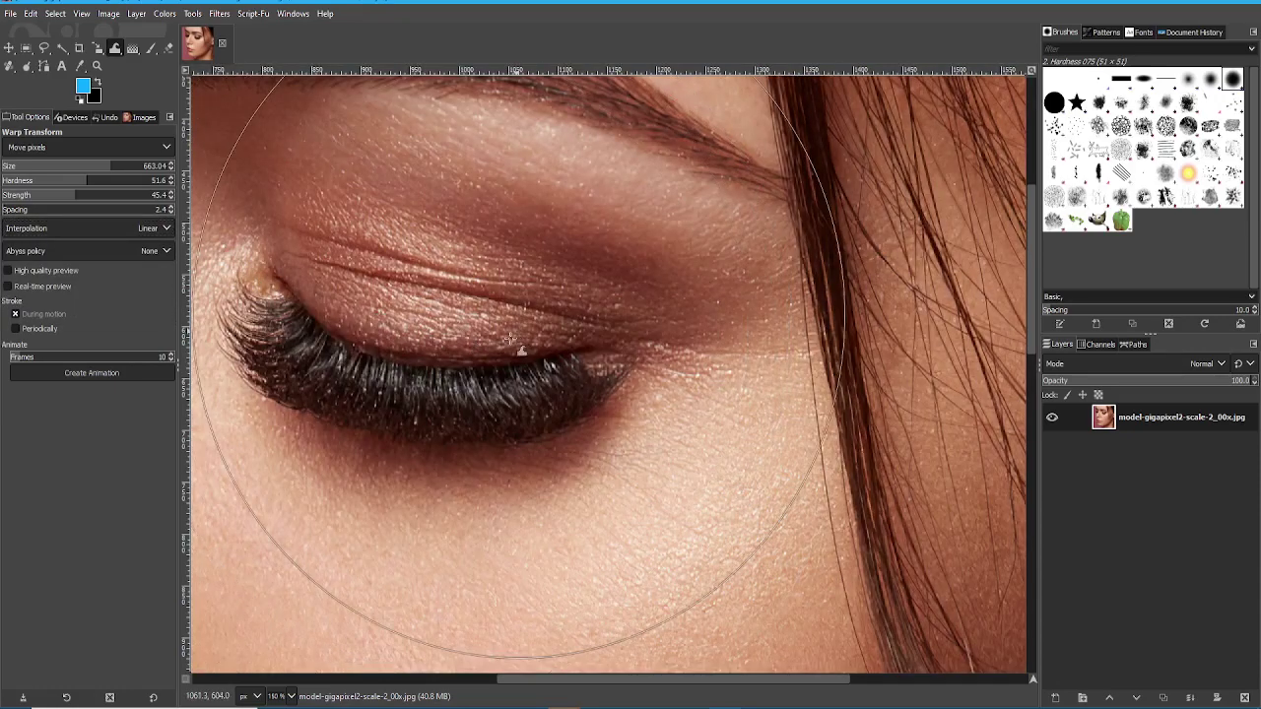
key(ctrl+z)
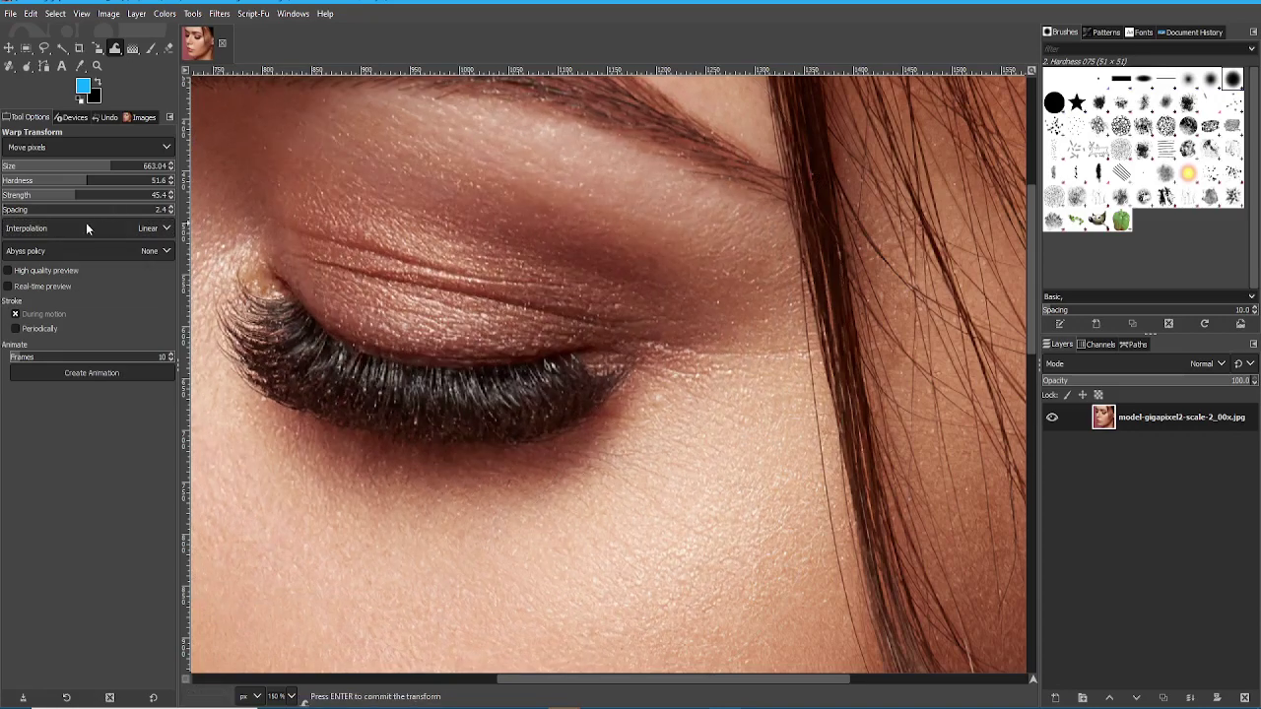
- Set the interpolation to LoHalo, push the nearer eyelid toward its outer corner and commit the warp
click(91, 228)
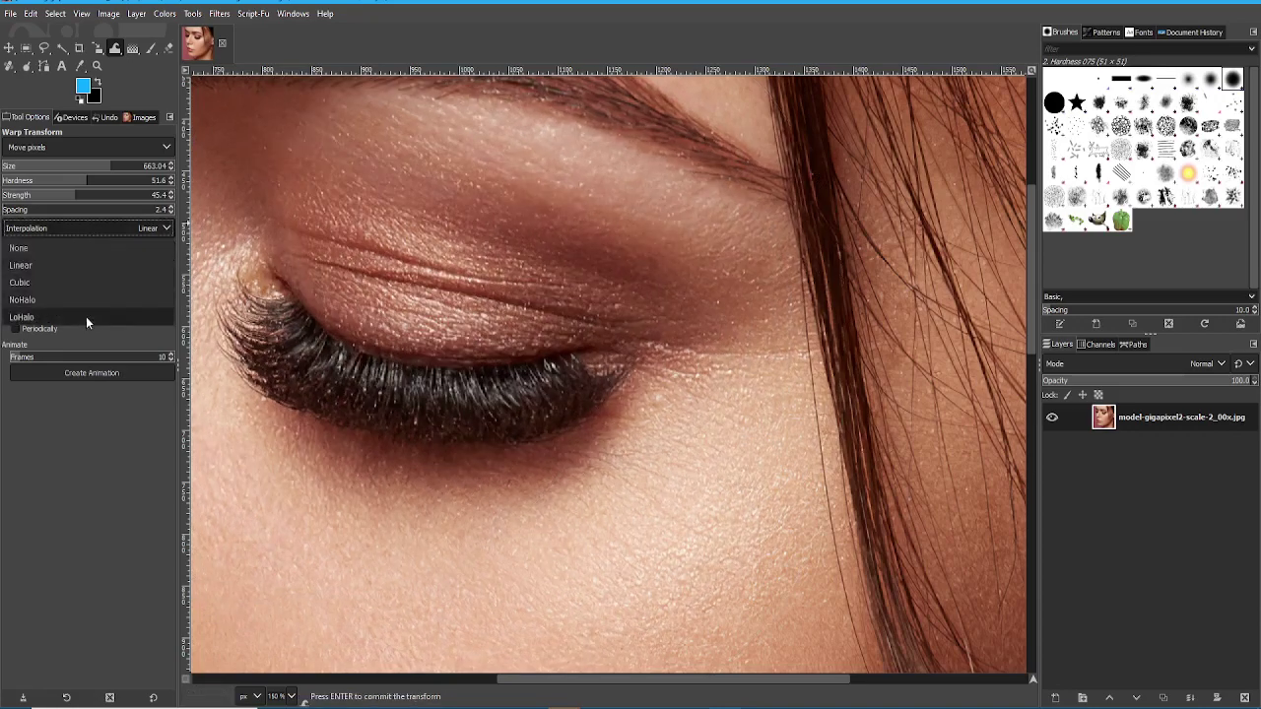
click(84, 318)
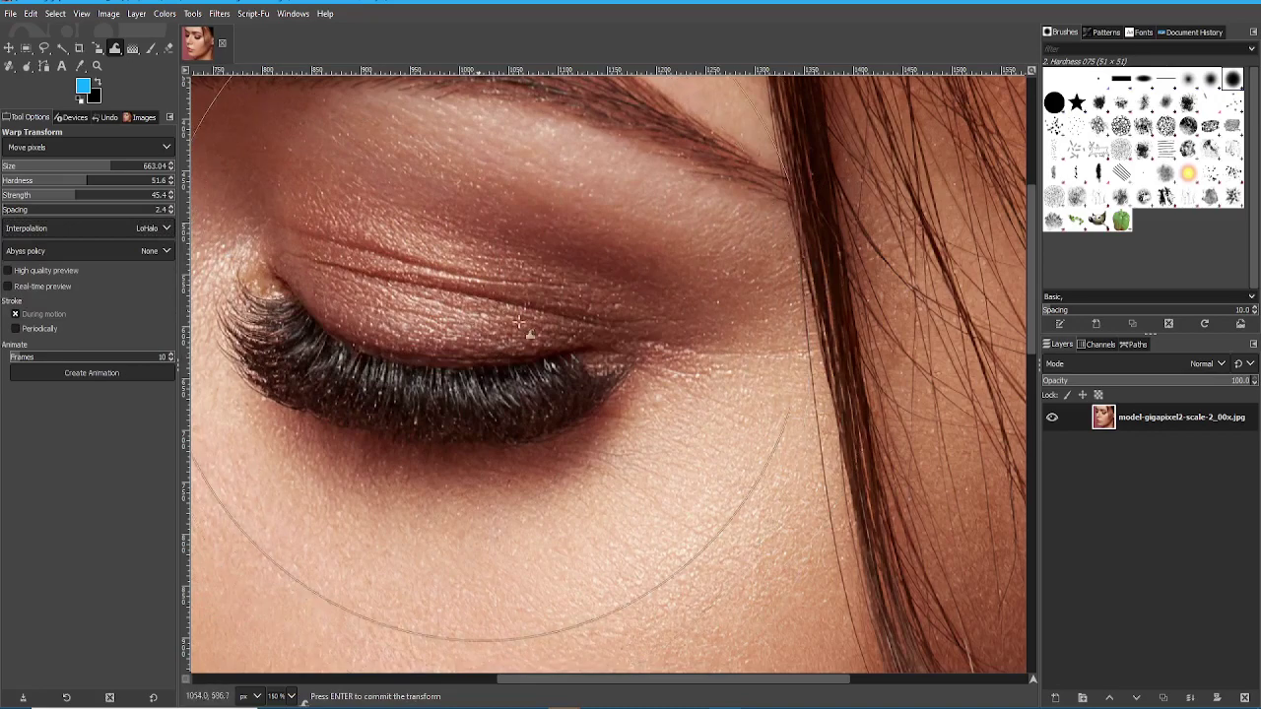
mouse_move(434, 345)
mouse_down()
mouse_move(530, 380)
mouse_move(486, 344)
mouse_move(518, 395)
mouse_move(476, 356)
mouse_move(521, 379)
mouse_move(537, 333)
mouse_up()
scroll(537, 333, up, 2)
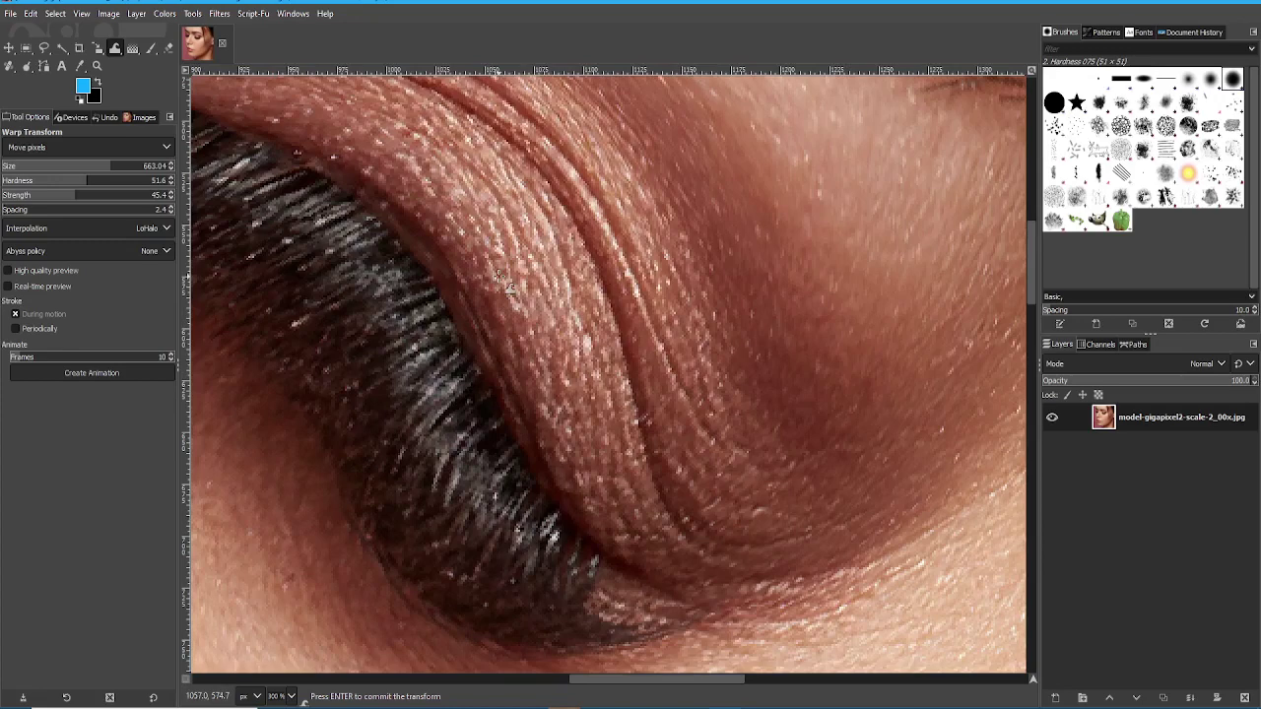
key(Return)
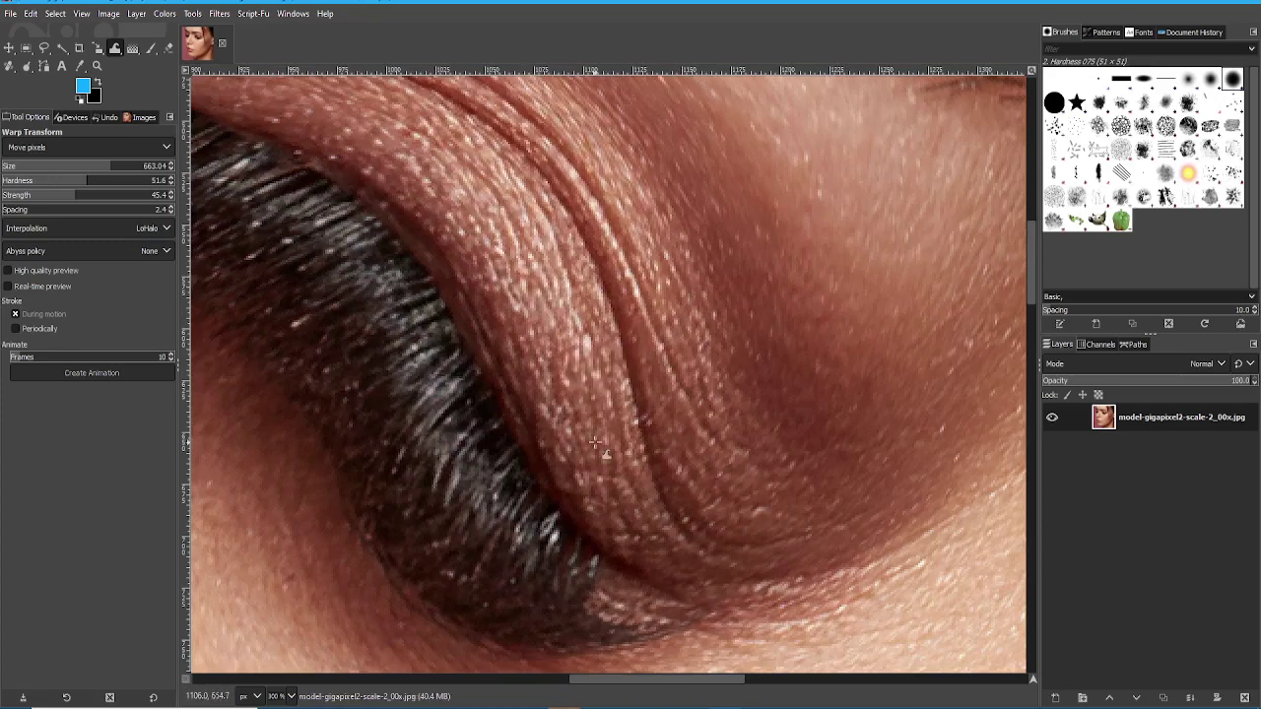
- Examine the pixel quality of the committed eyelid warp up close and undo the distortion
scroll(562, 364, up, 1)
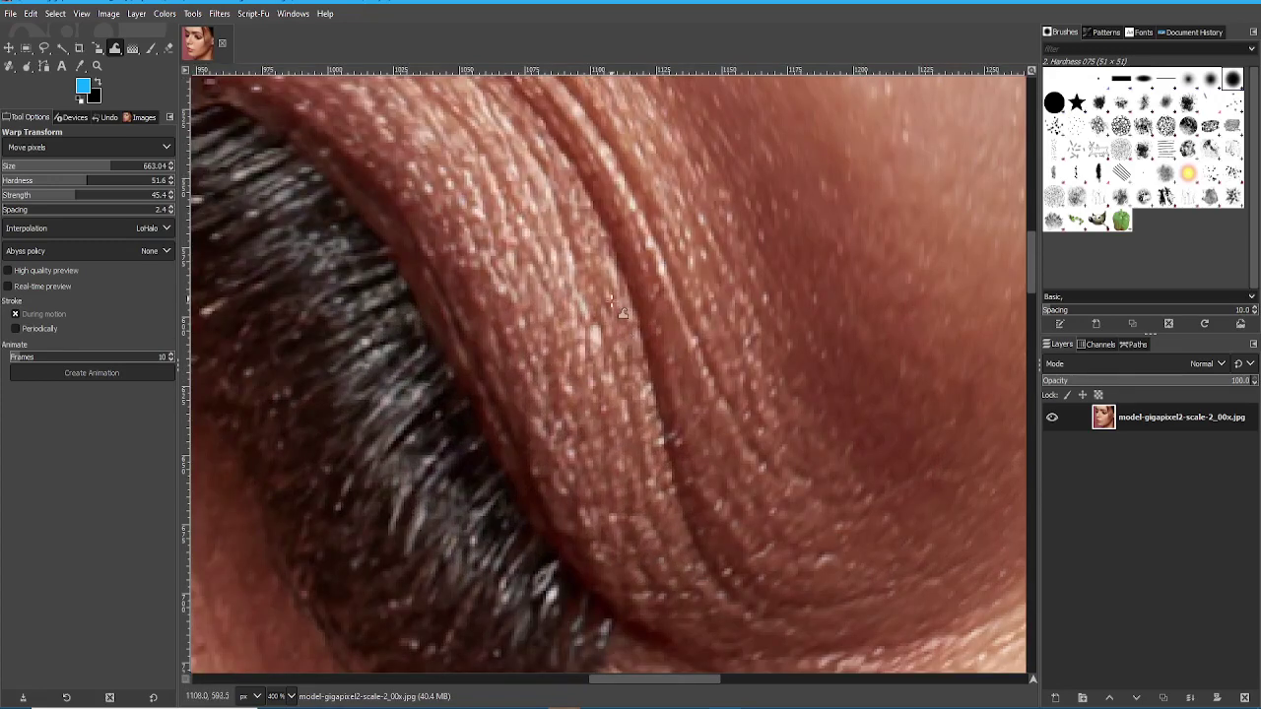
scroll(608, 298, down, 2)
scroll(478, 242, down, 1)
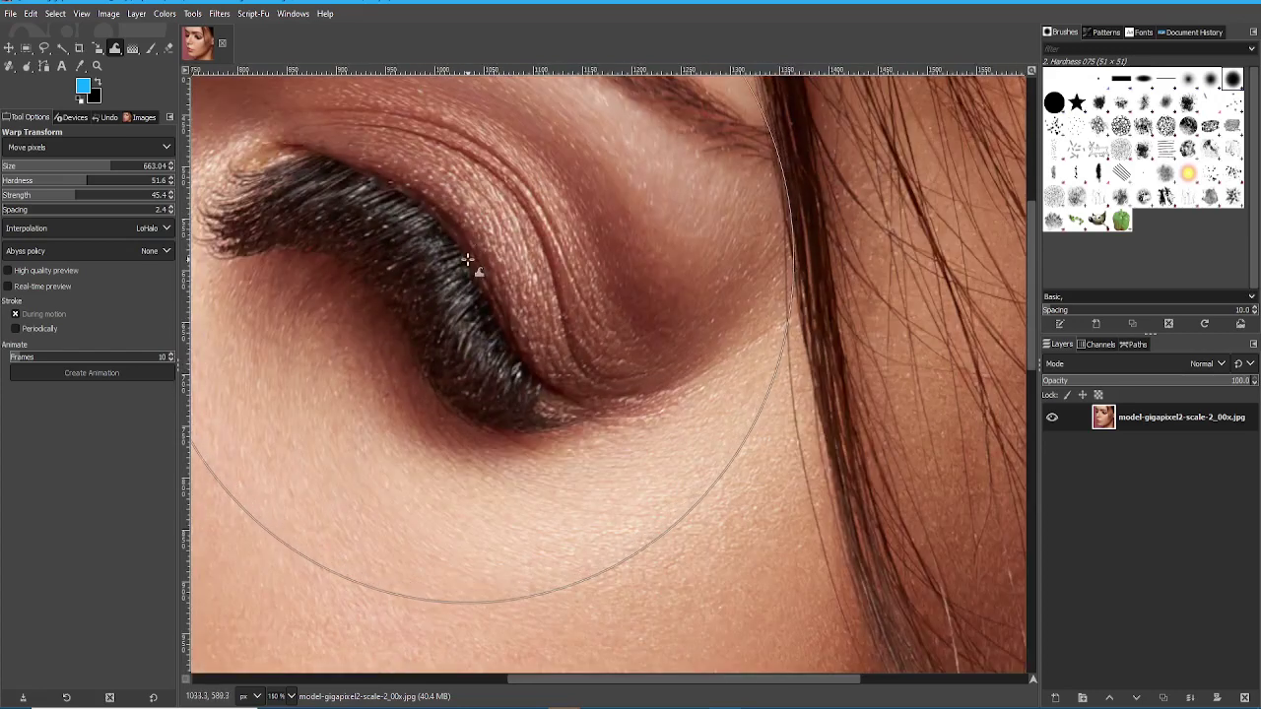
scroll(467, 259, down, 3)
scroll(459, 355, down, 1)
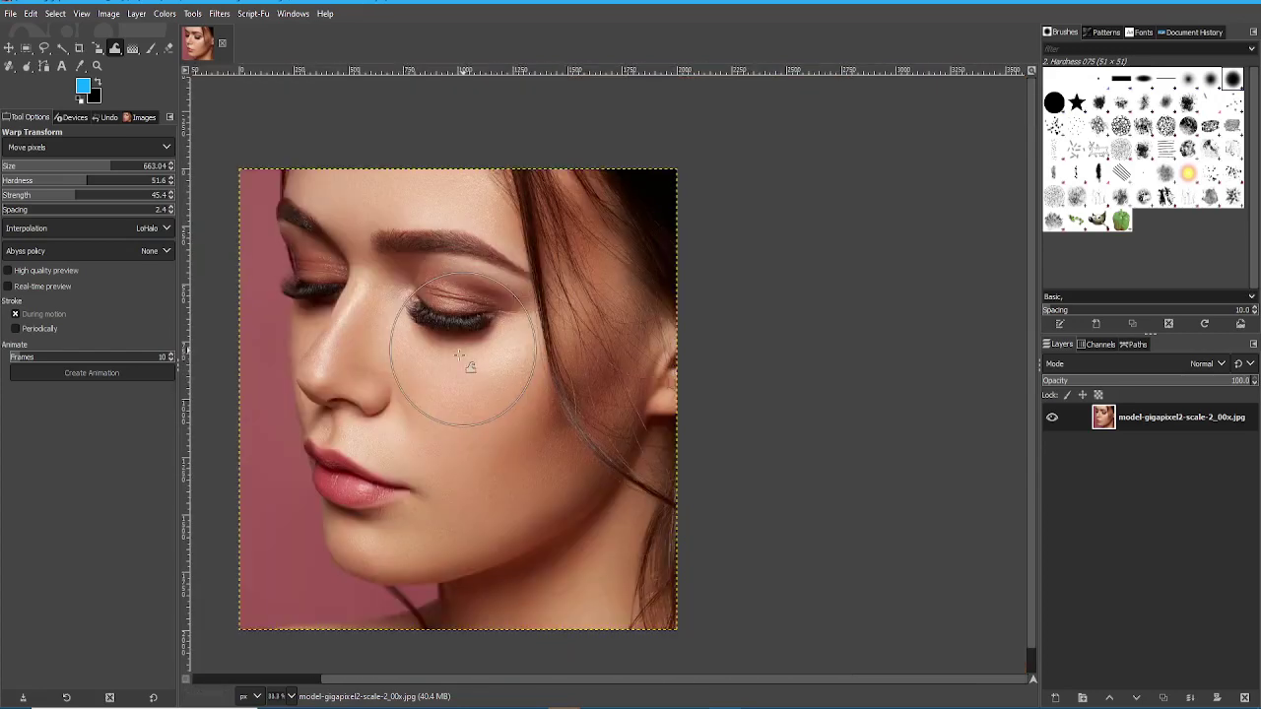
- Warp the mouth corner upward and create a 10-frame animation from the stroke
click(46, 147)
click(46, 147)
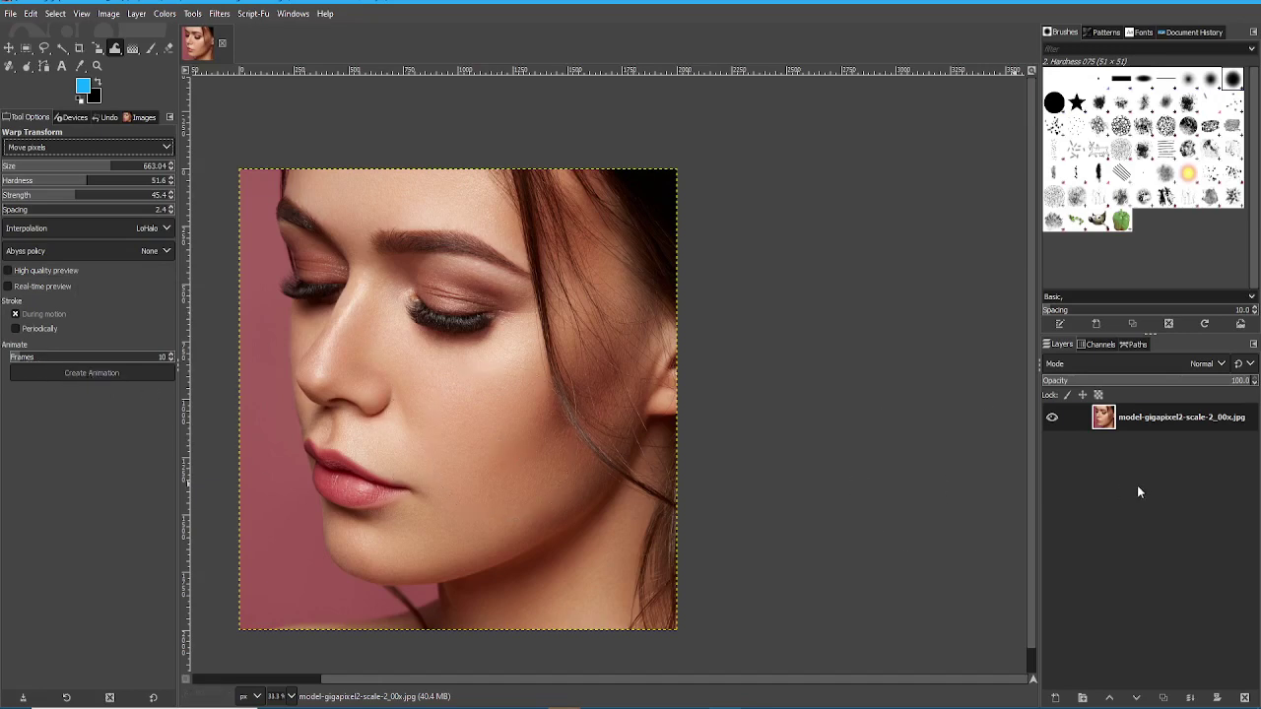
click(28, 373)
drag(422, 492, 436, 449)
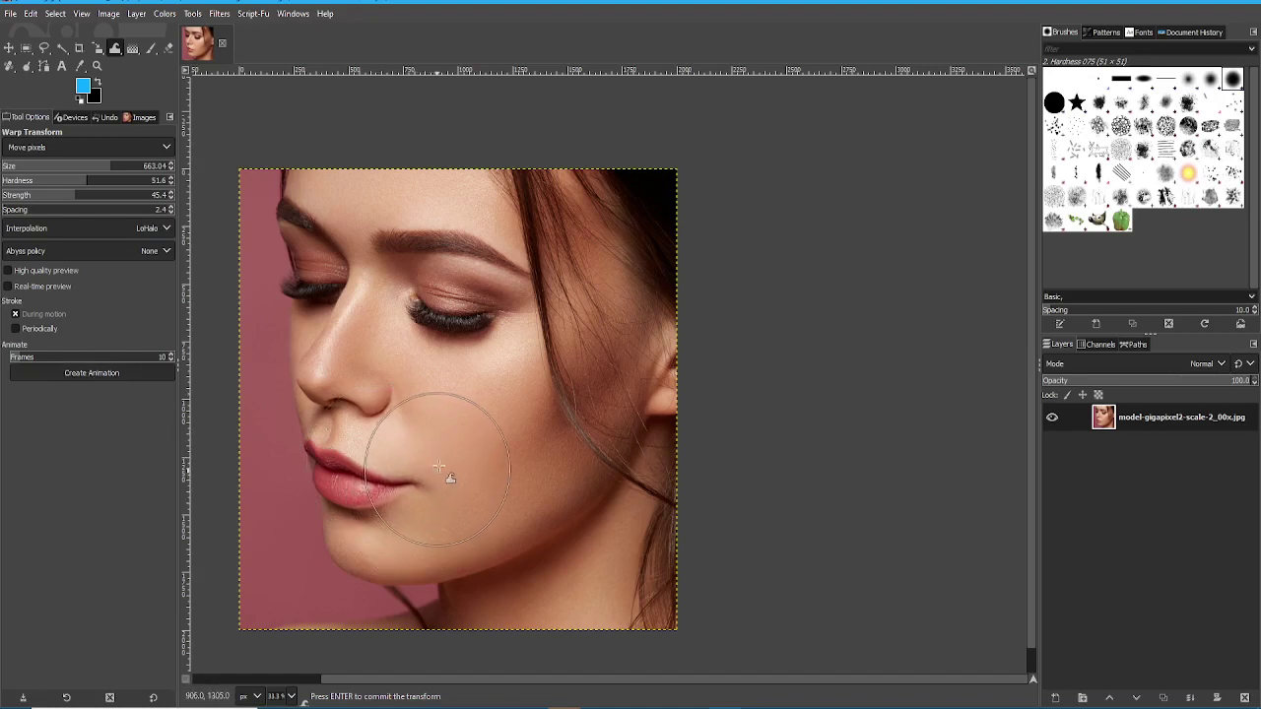
click(100, 375)
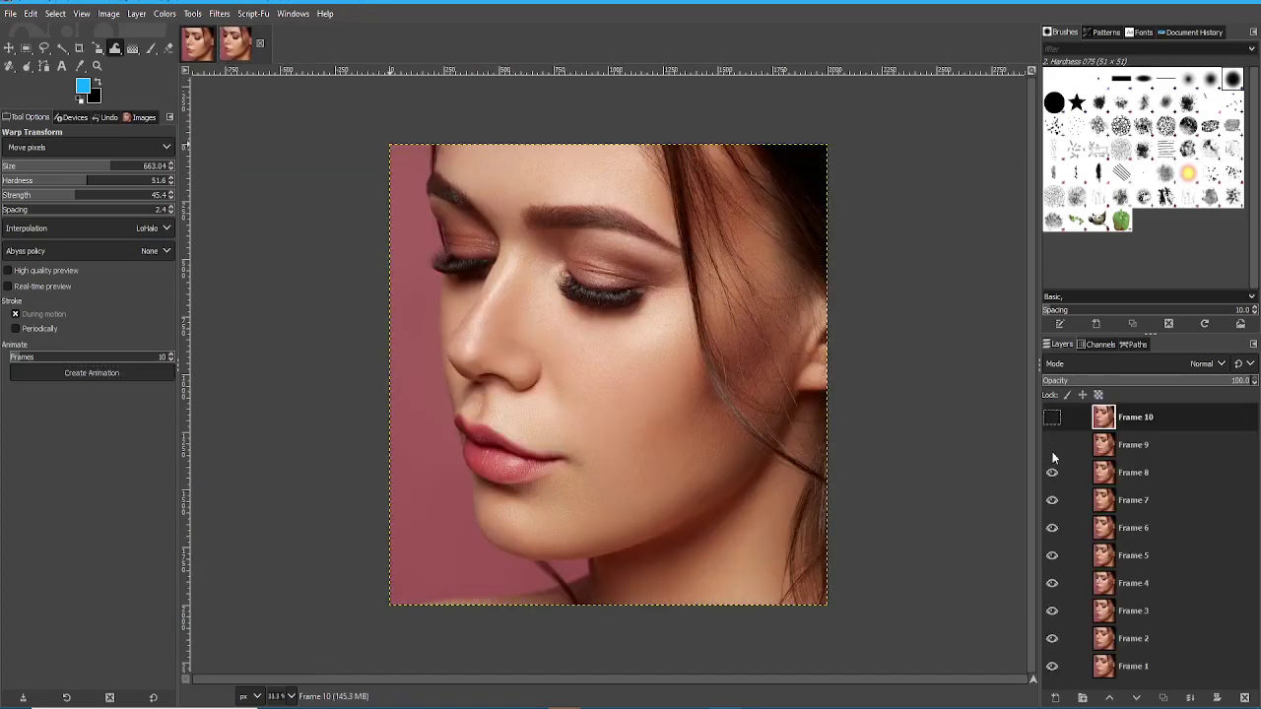
- Preview the frame layers and play back the animation with the mouth in view
click(1053, 610)
click(219, 14)
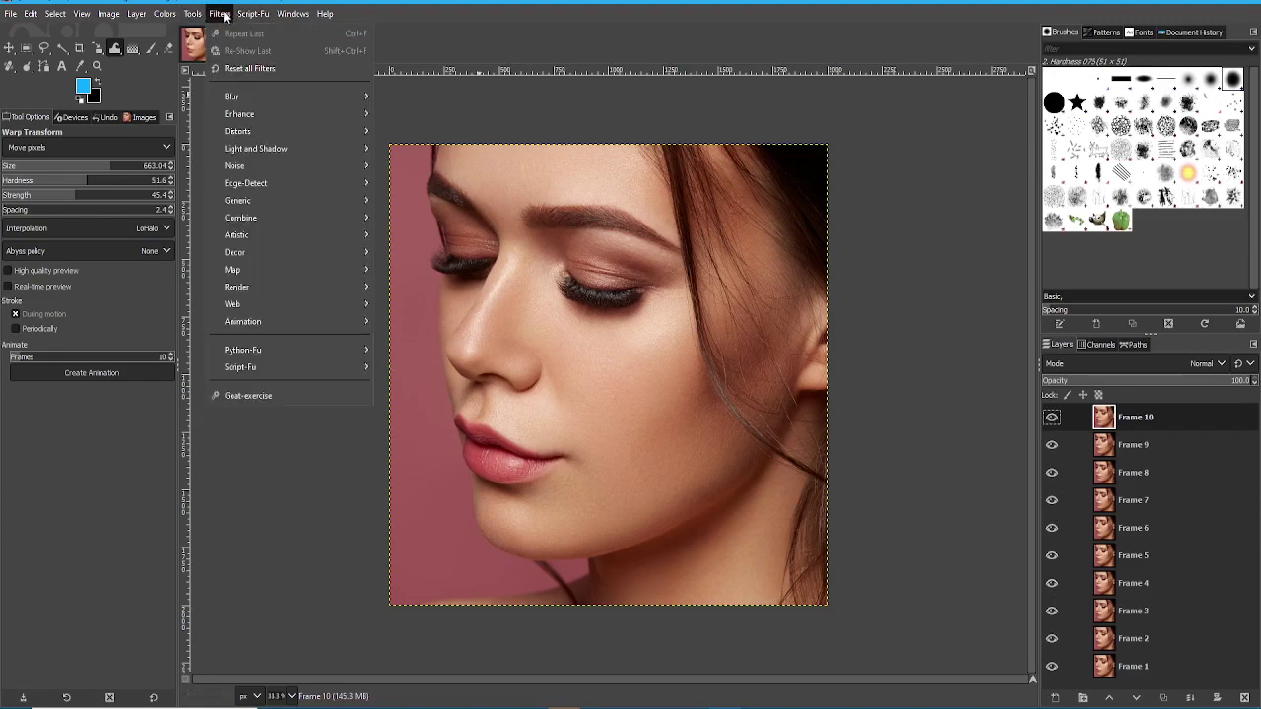
mouse_move(270, 322)
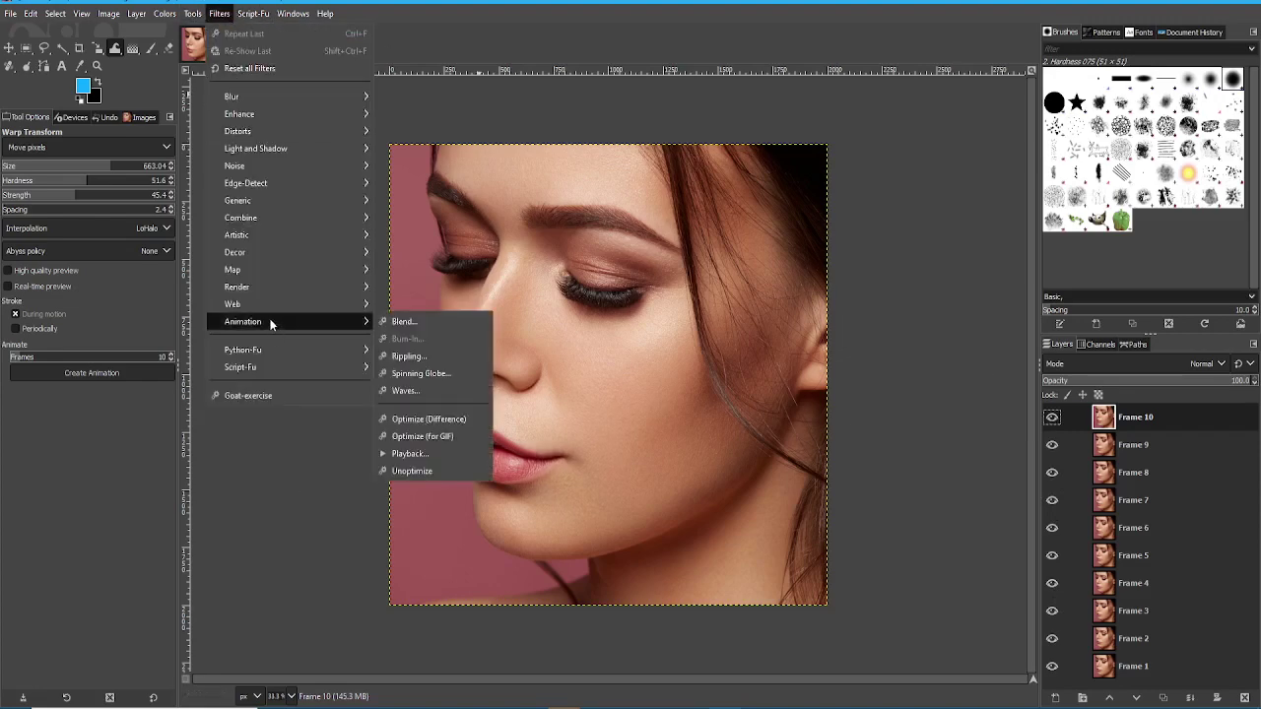
click(409, 454)
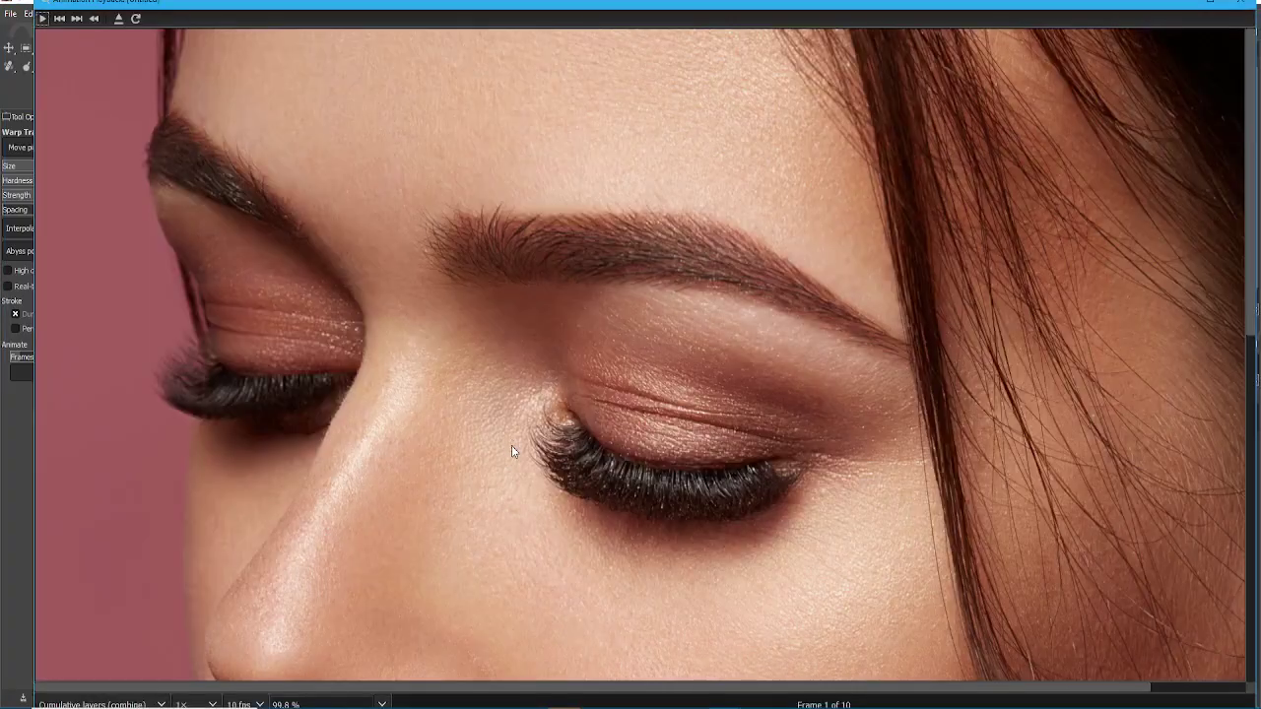
scroll(540, 533, down, 10)
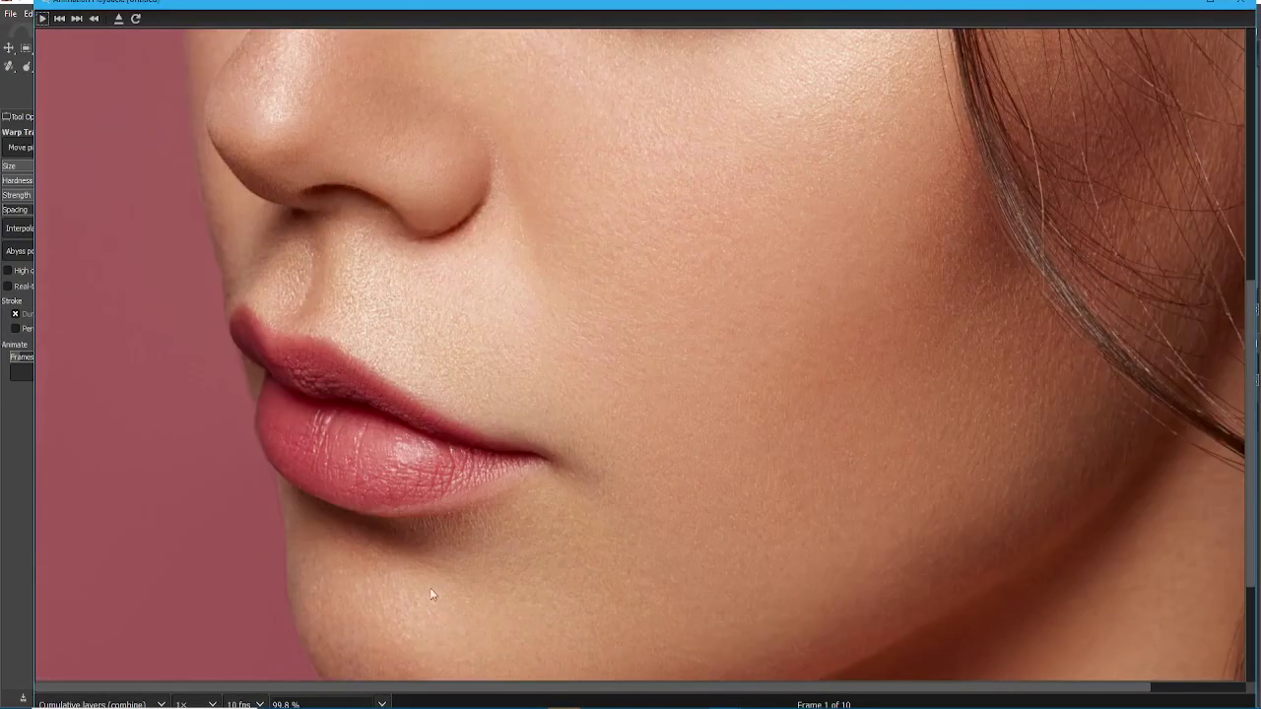
click(42, 16)
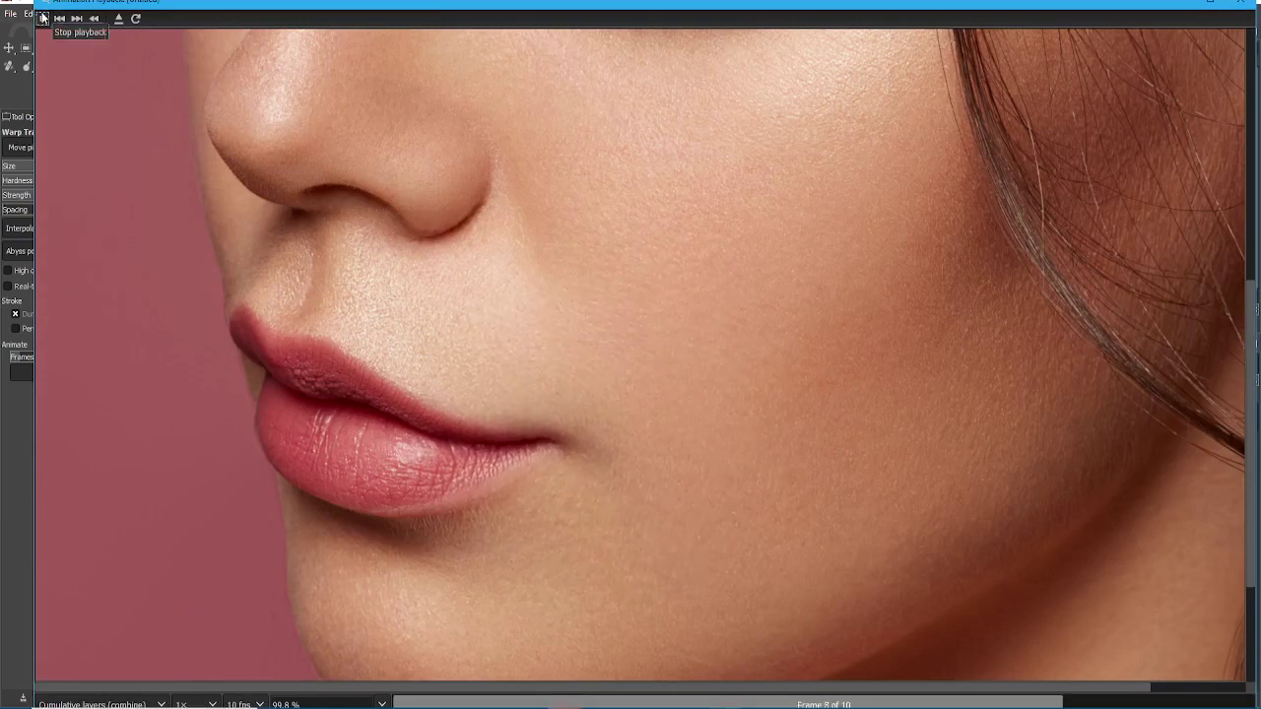
- Close the animation playback and discard the image holding the animation frames
click(1252, 5)
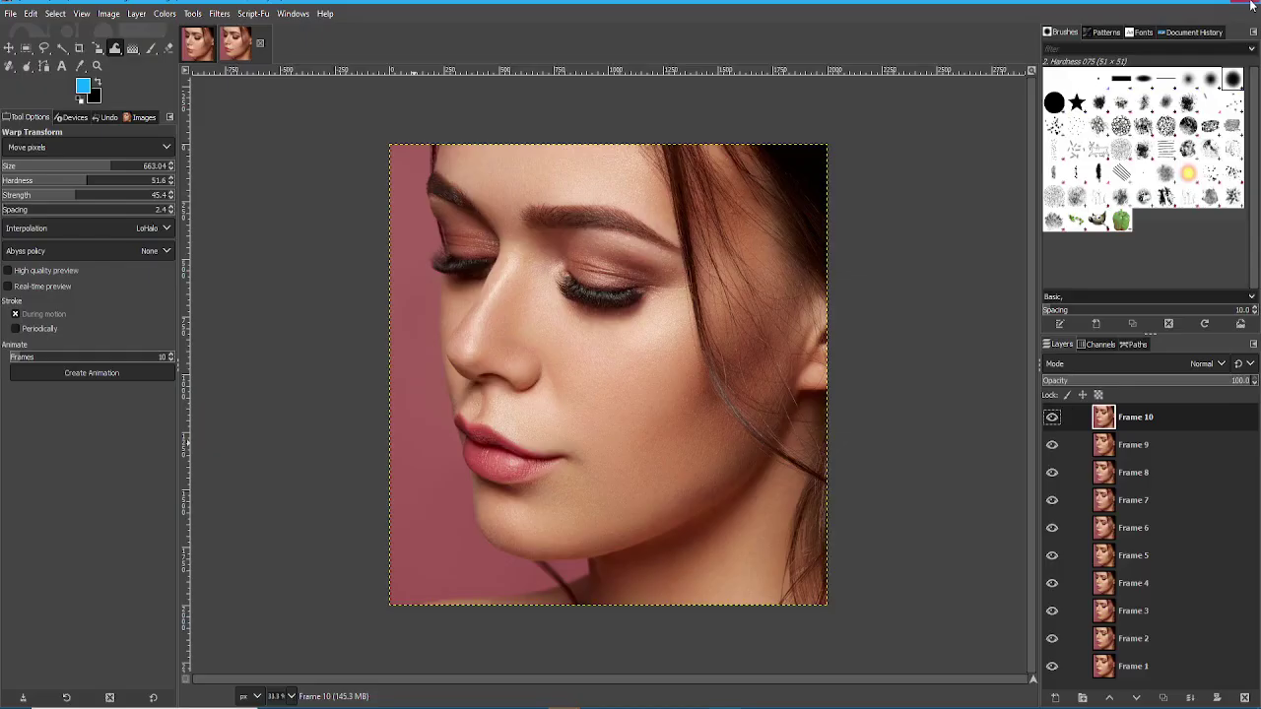
click(261, 44)
click(618, 426)
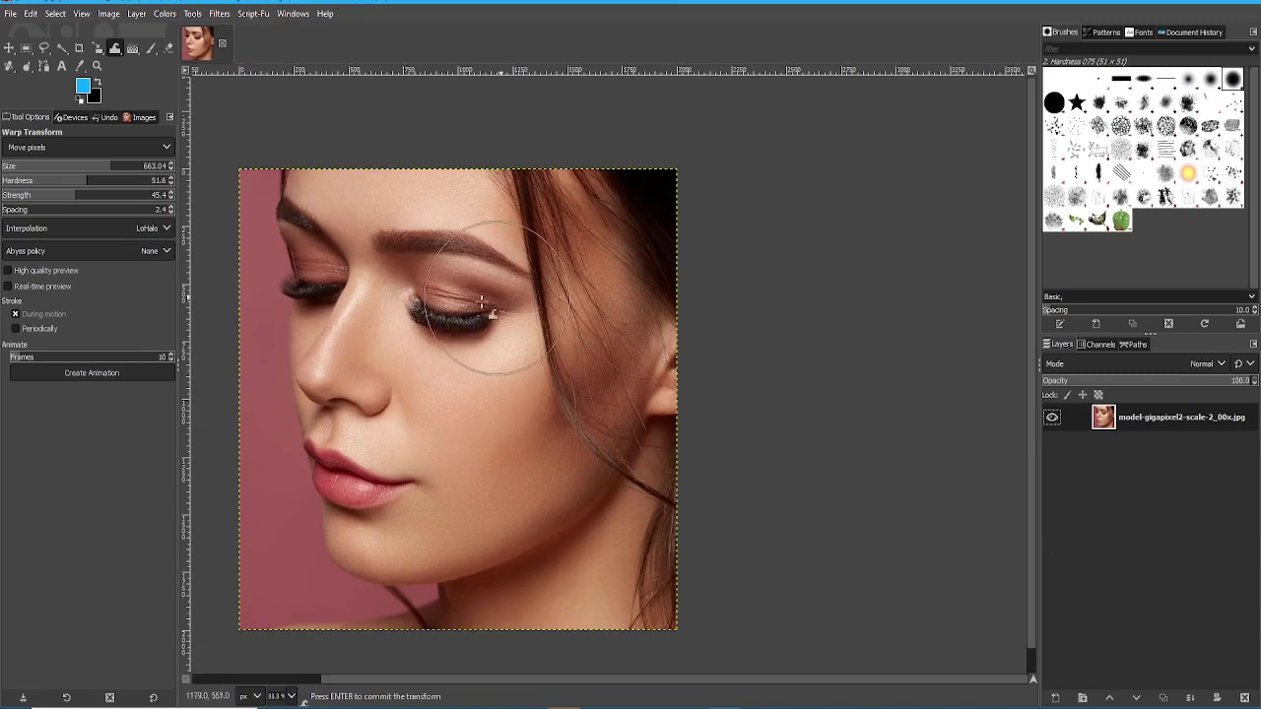
- Reselect Move pixels as the warp behaviour and undo the mouth-corner stroke on the portrait
scroll(463, 365, down, 1)
scroll(513, 426, left, 2)
scroll(507, 326, up, 1)
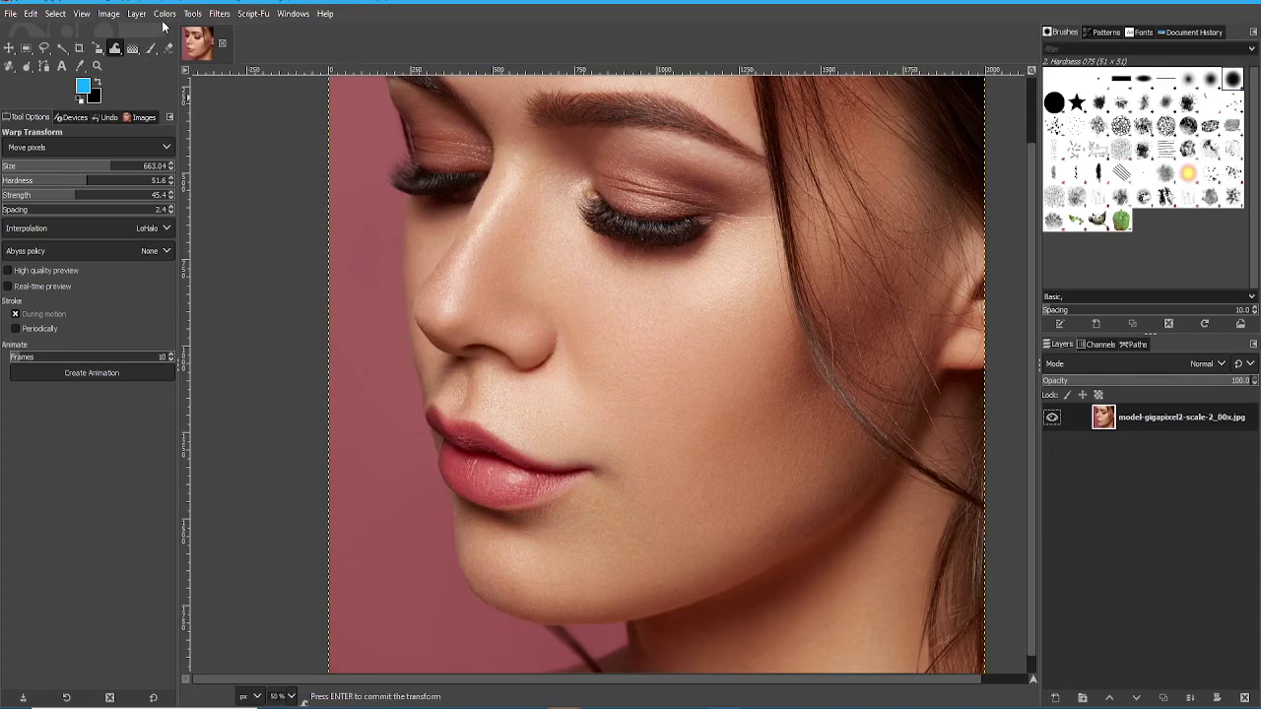
click(120, 150)
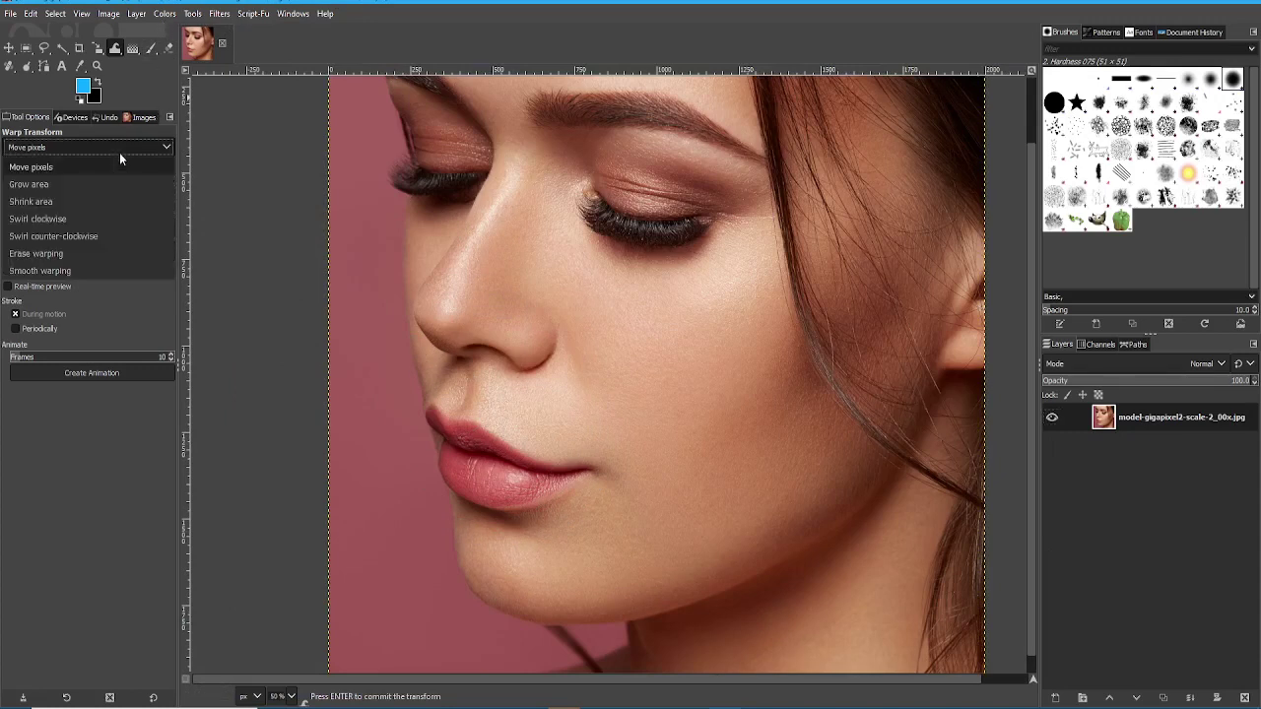
click(52, 171)
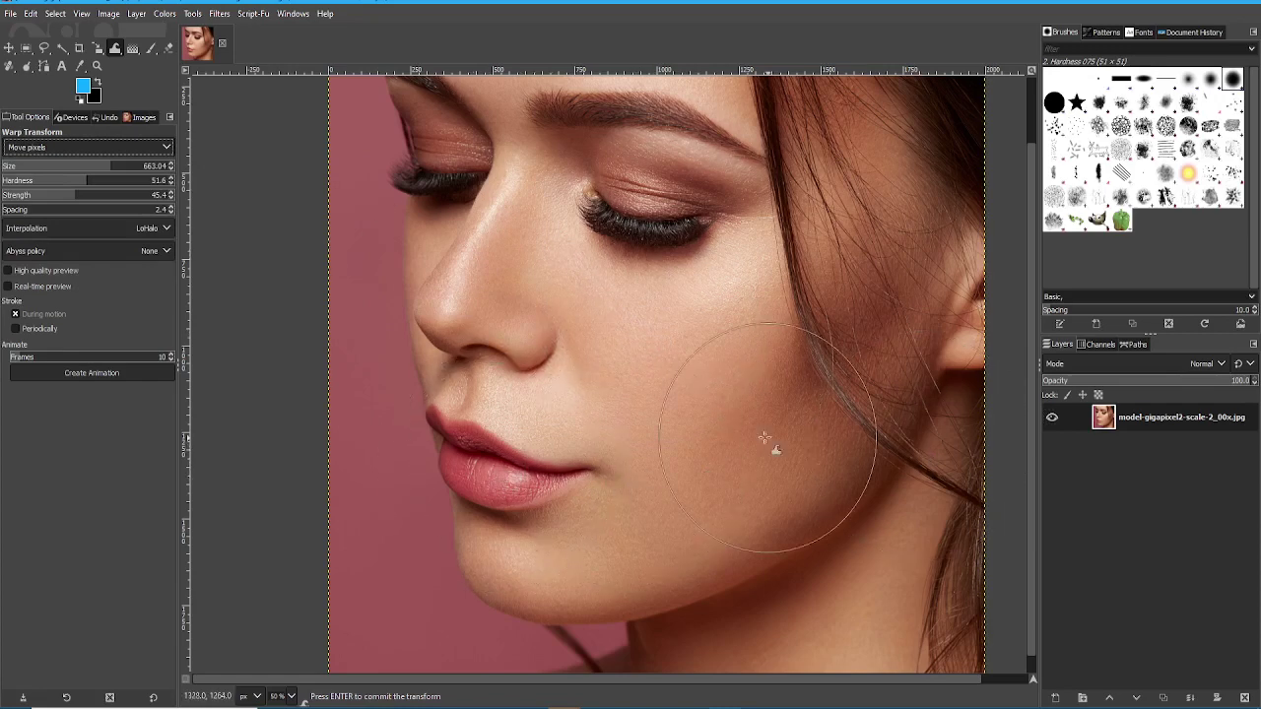
- Set the warp behaviour to Grow area and the hardness to 84.5
click(80, 149)
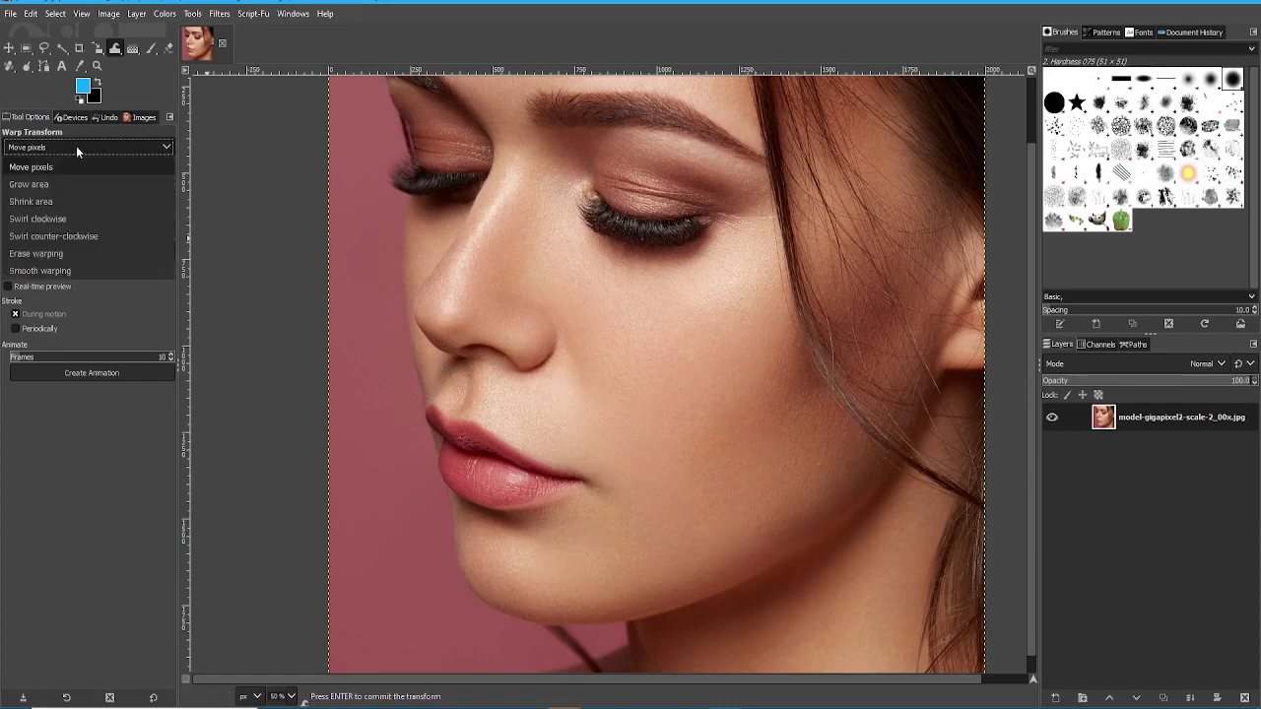
click(75, 184)
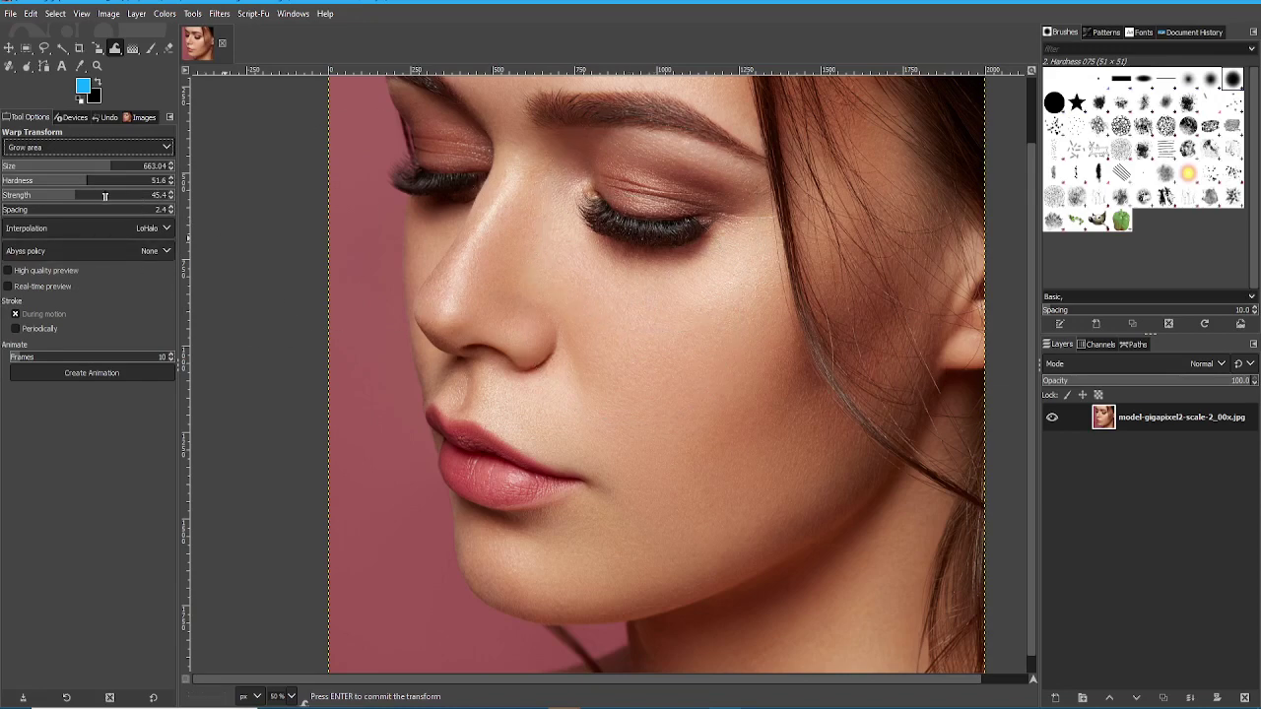
drag(138, 188, 144, 188)
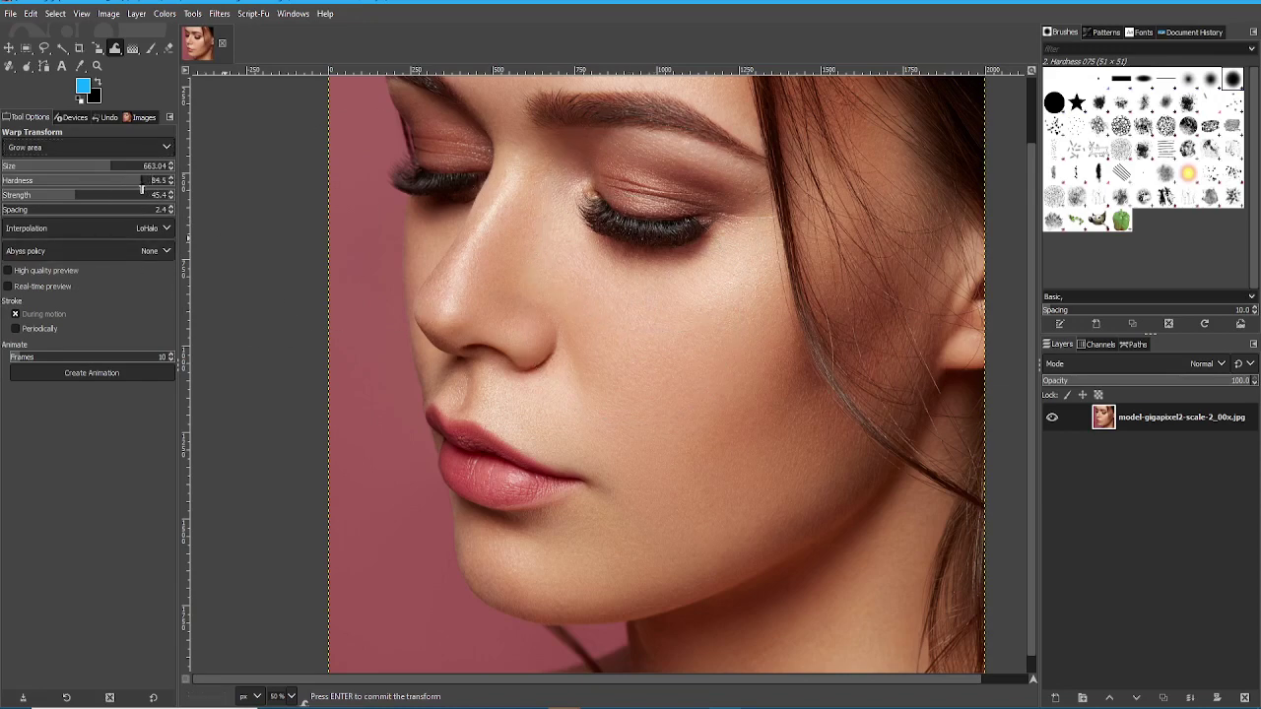
- Try enlarging both eyes with repeated Grow area dabs, undoing the enlargement
click(646, 228)
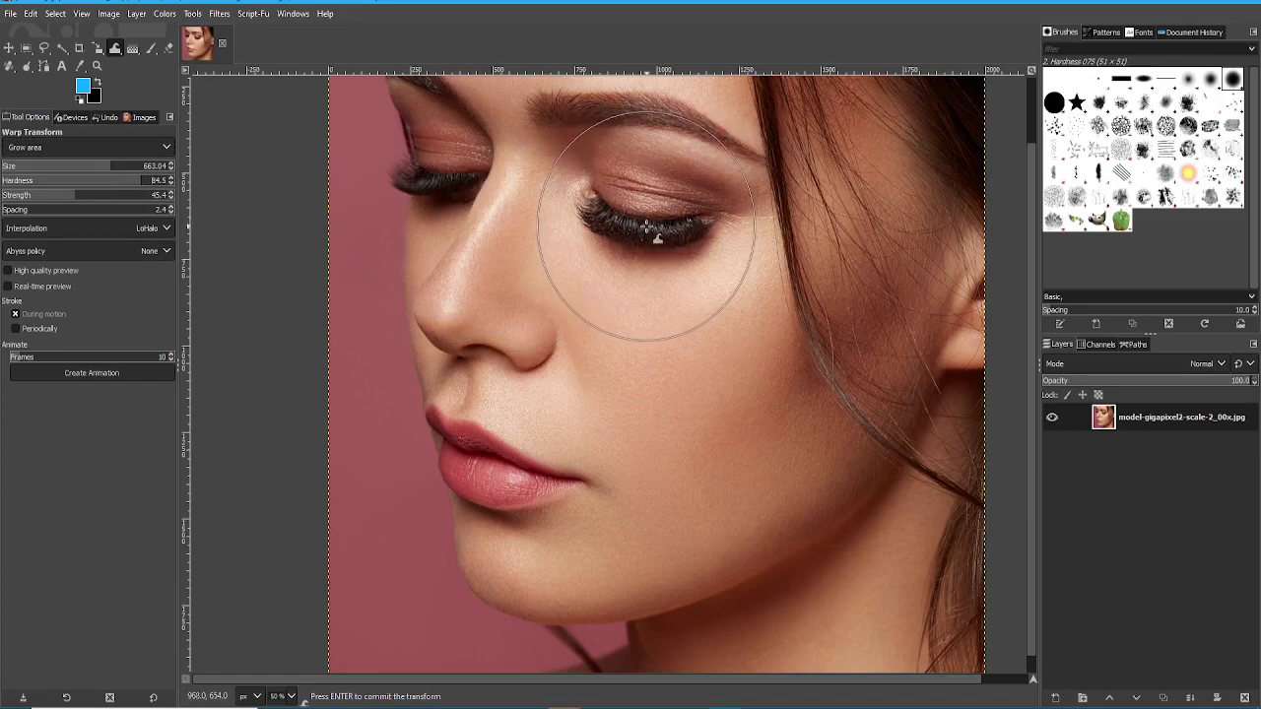
click(646, 227)
click(646, 226)
click(647, 227)
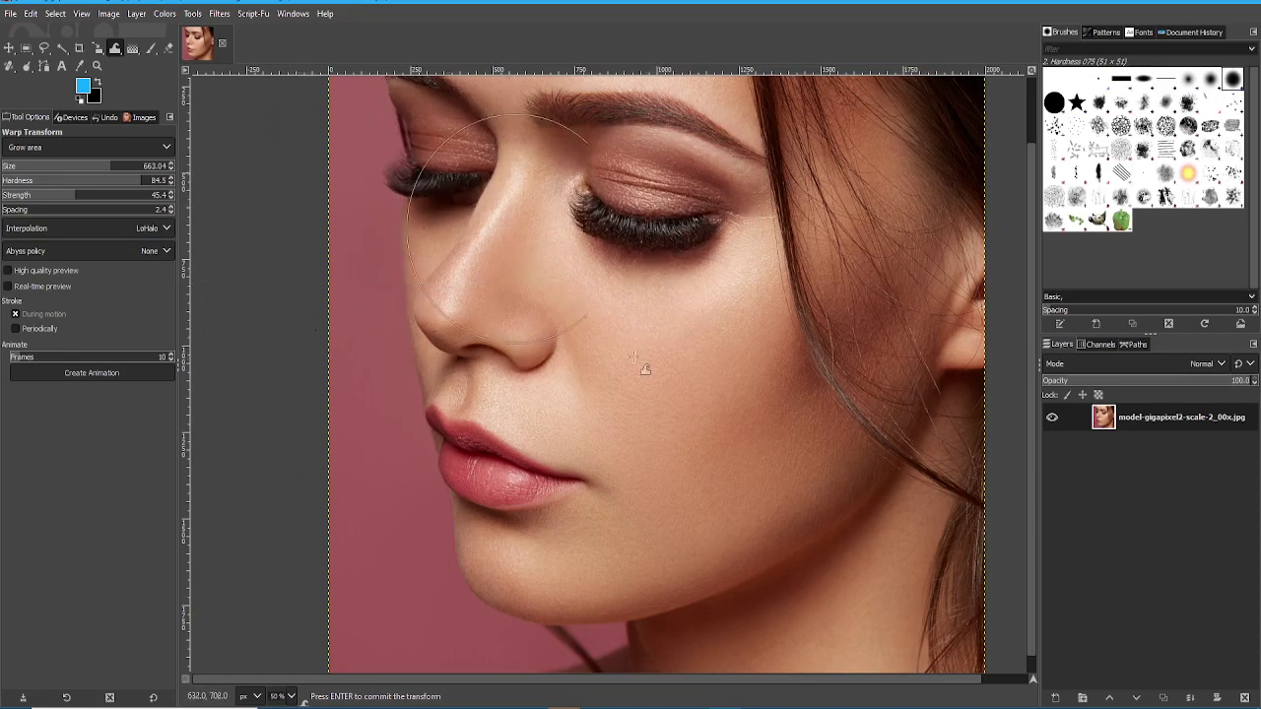
key(minus)
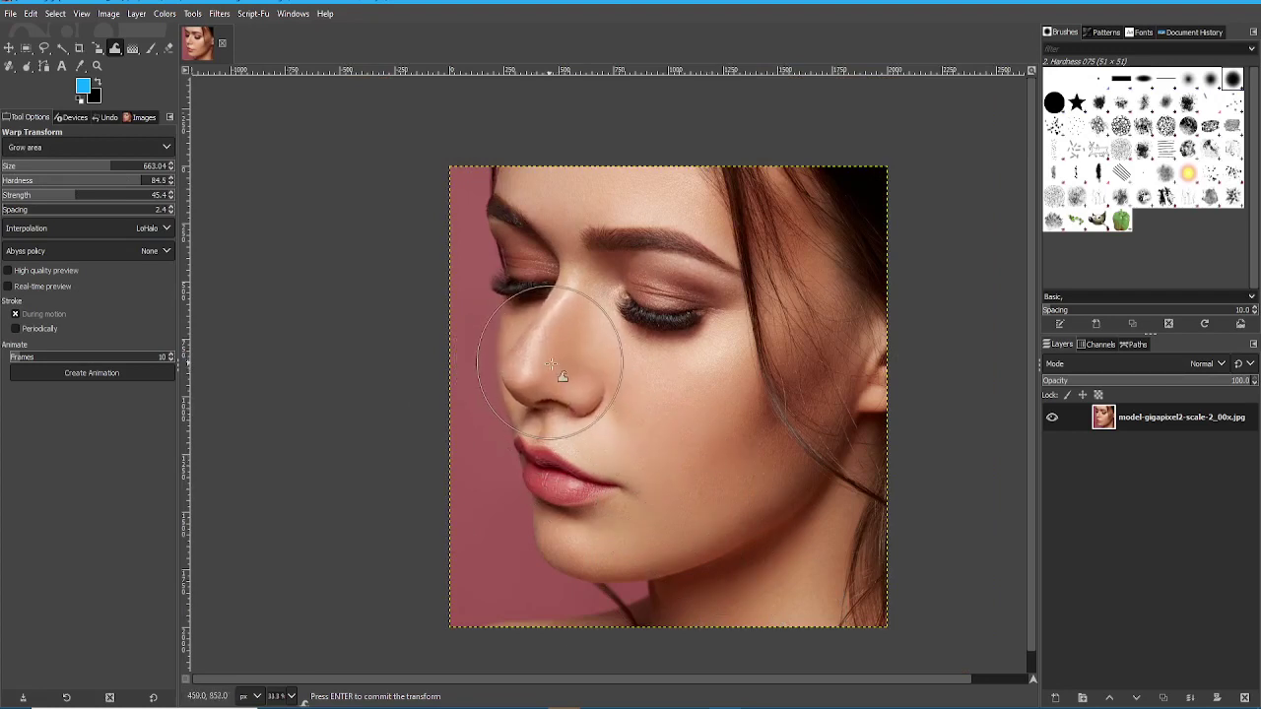
- Set the warp behaviour to Shrink area with size 754.21 and shrink the lips
click(50, 148)
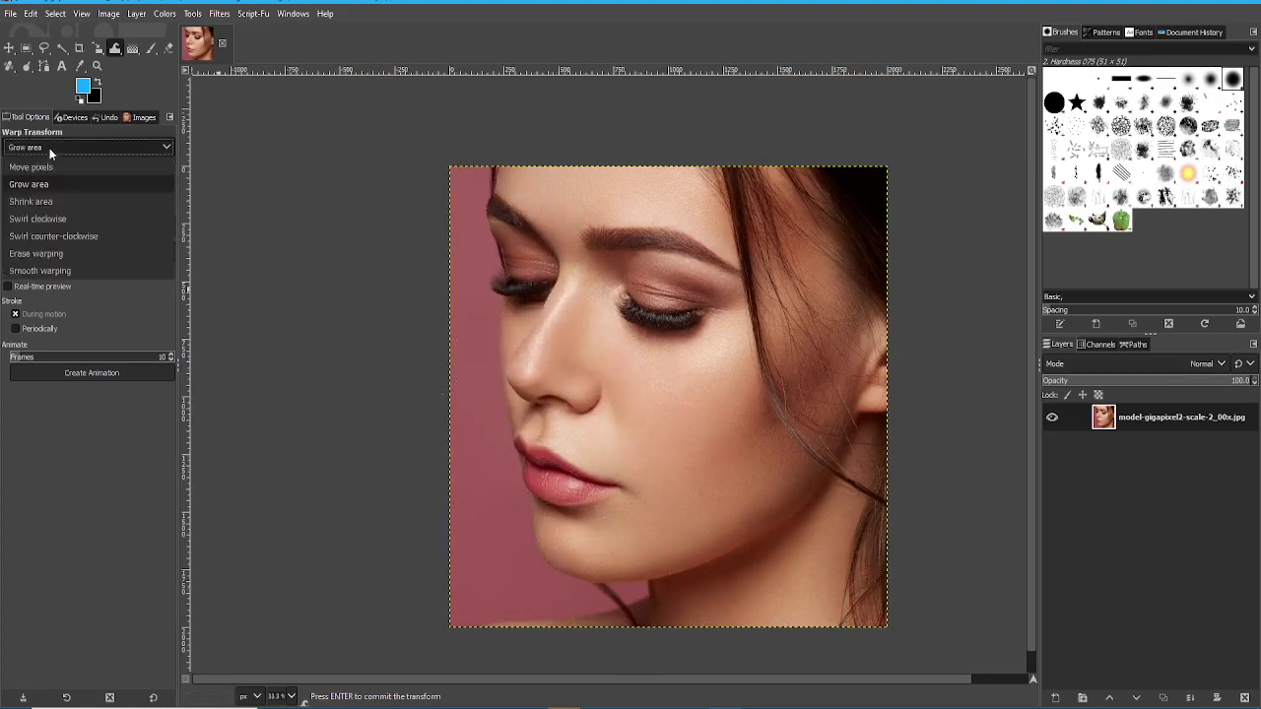
click(44, 204)
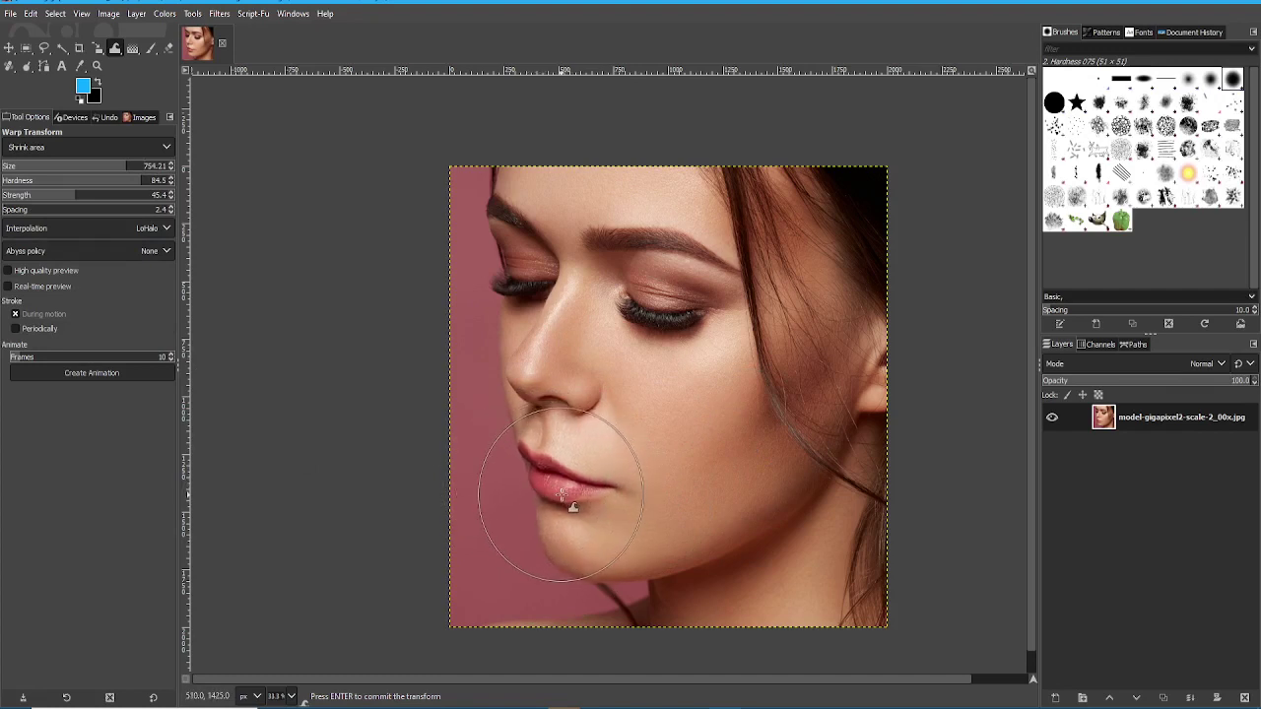
- Shrink the lower lip once more and undo the Shrink area strokes on the lips
mouse_move(562, 495)
mouse_down()
mouse_move(583, 495)
mouse_move(547, 491)
mouse_up()
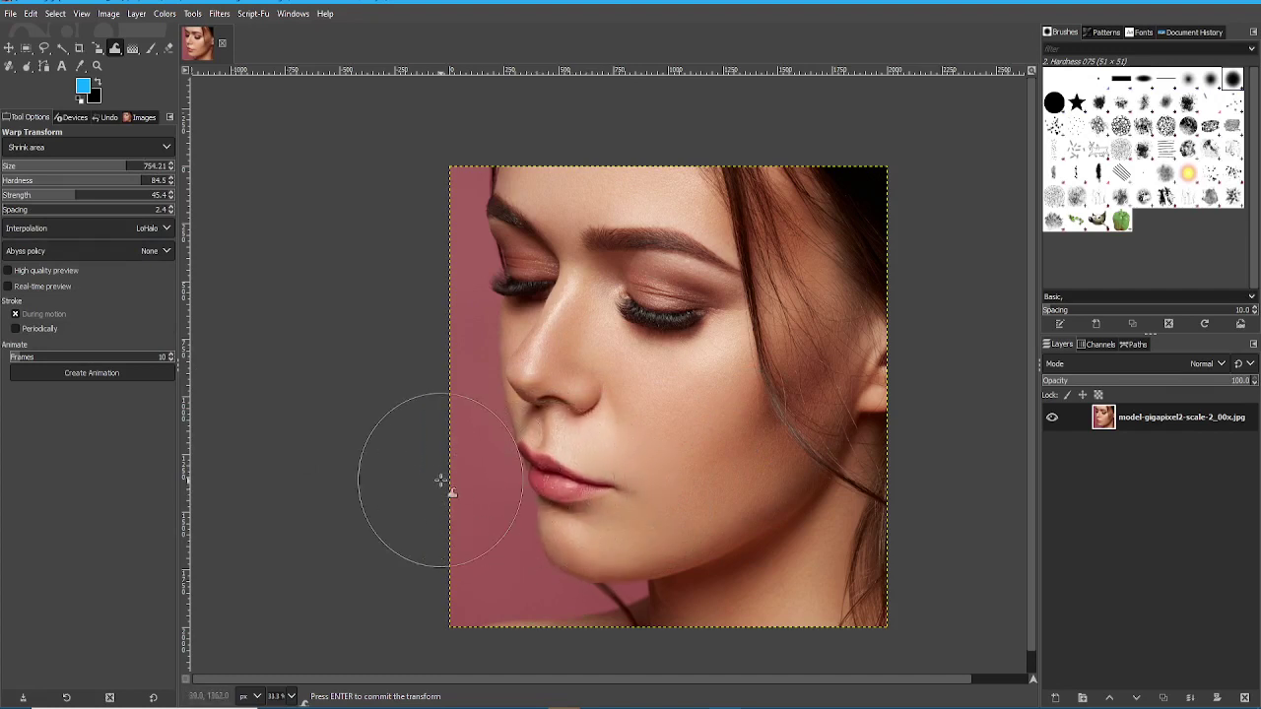
key(ctrl+z)
key(ctrl+z)
- Set the warp behaviour to Swirl clockwise and try a dab at the mouth corner, undoing it
click(43, 149)
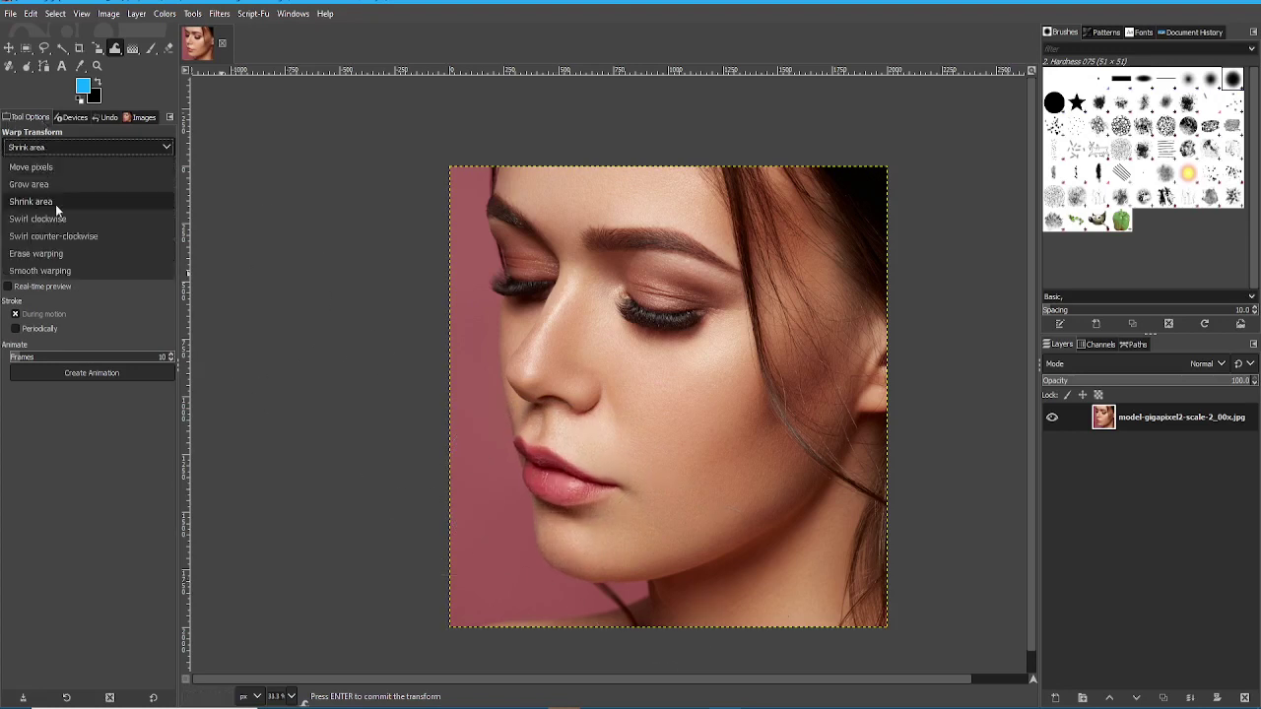
click(58, 213)
drag(612, 487, 612, 487)
key(ctrl+z)
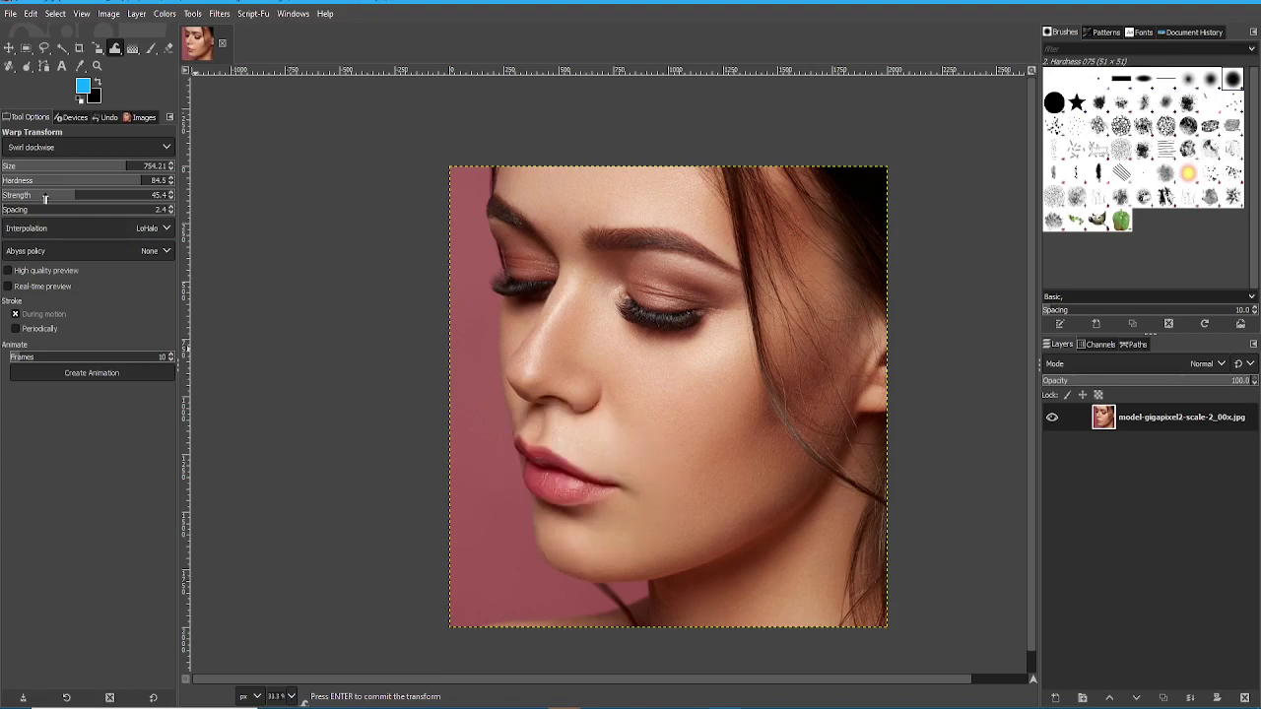
- Set strength to 47.4 and hardness to 4.4, and swirl the lips clockwise, finishing with a tighter swirl at size 310.21
drag(30, 200, 78, 198)
click(7, 183)
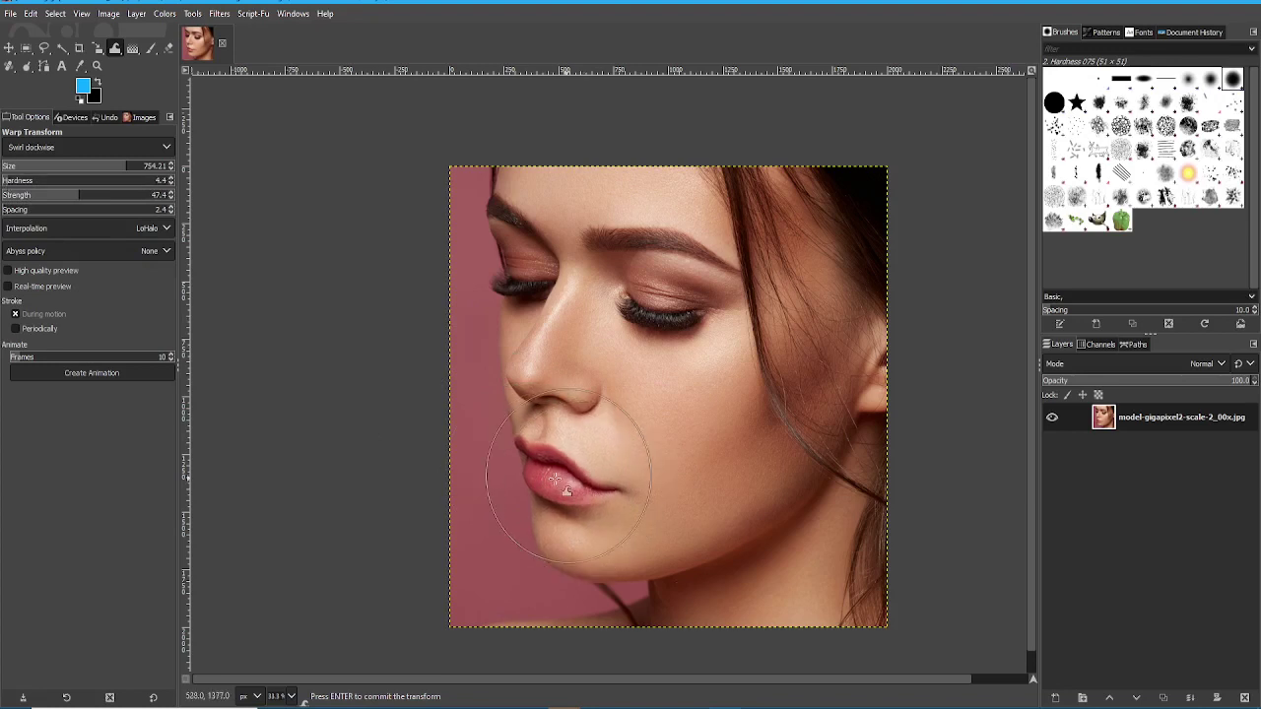
drag(572, 478, 549, 474)
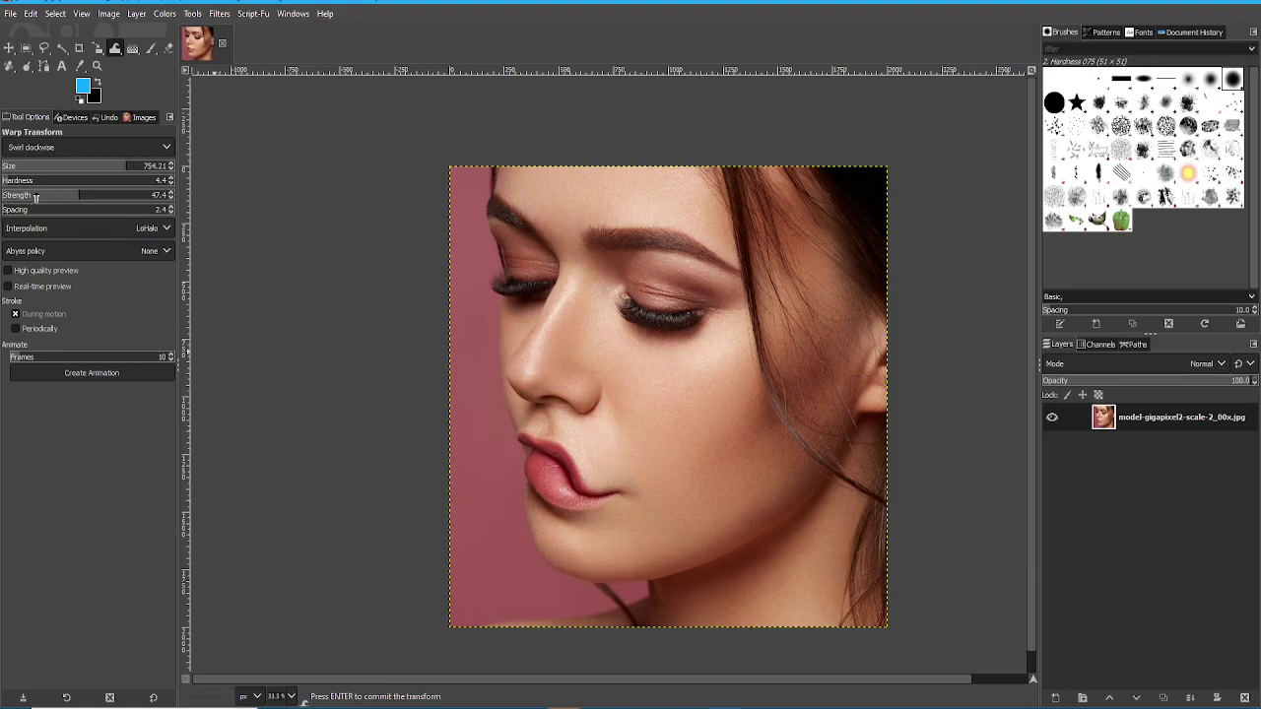
drag(40, 168, 53, 167)
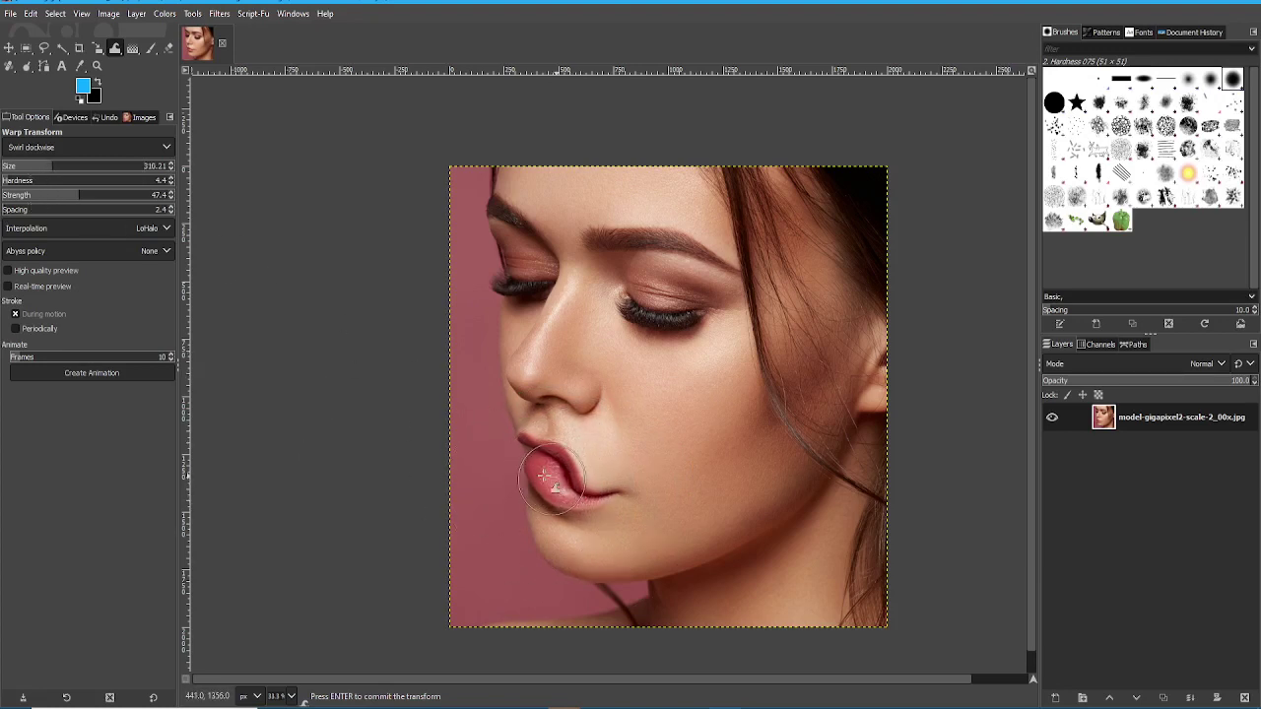
drag(546, 480, 558, 480)
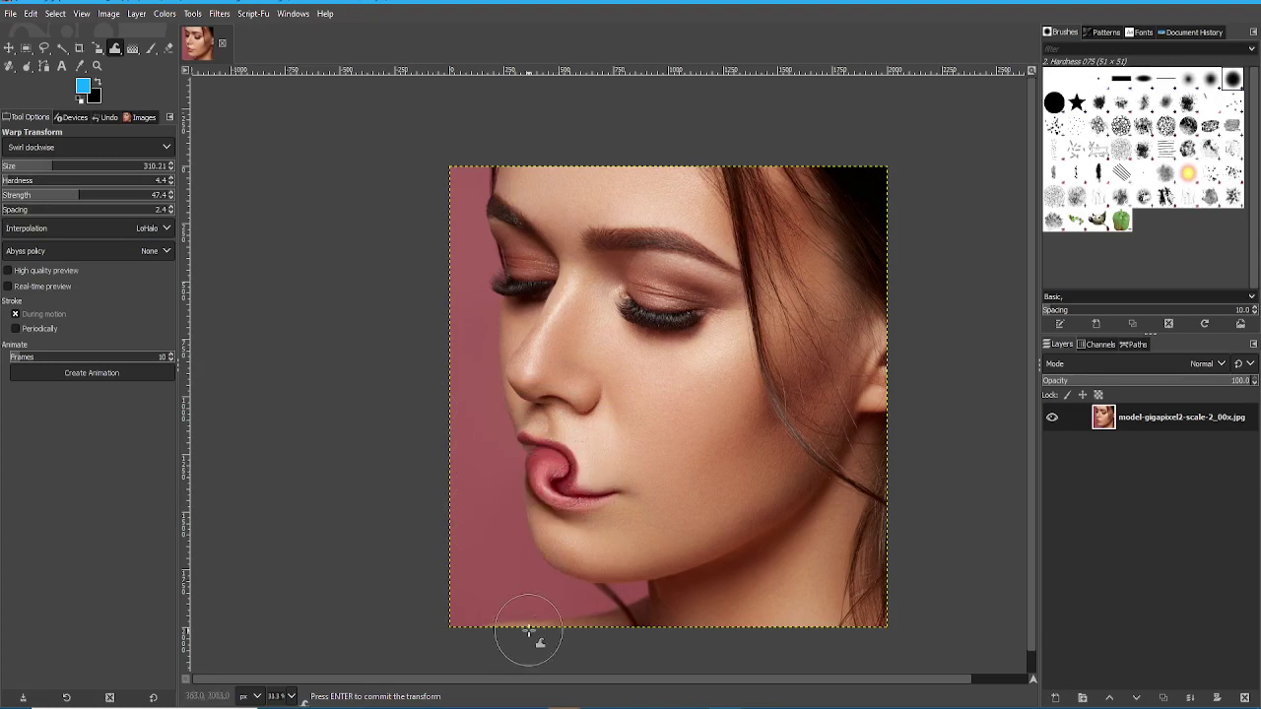
- Try Erase warping across the swirled lips and undo the erasing strokes
click(52, 147)
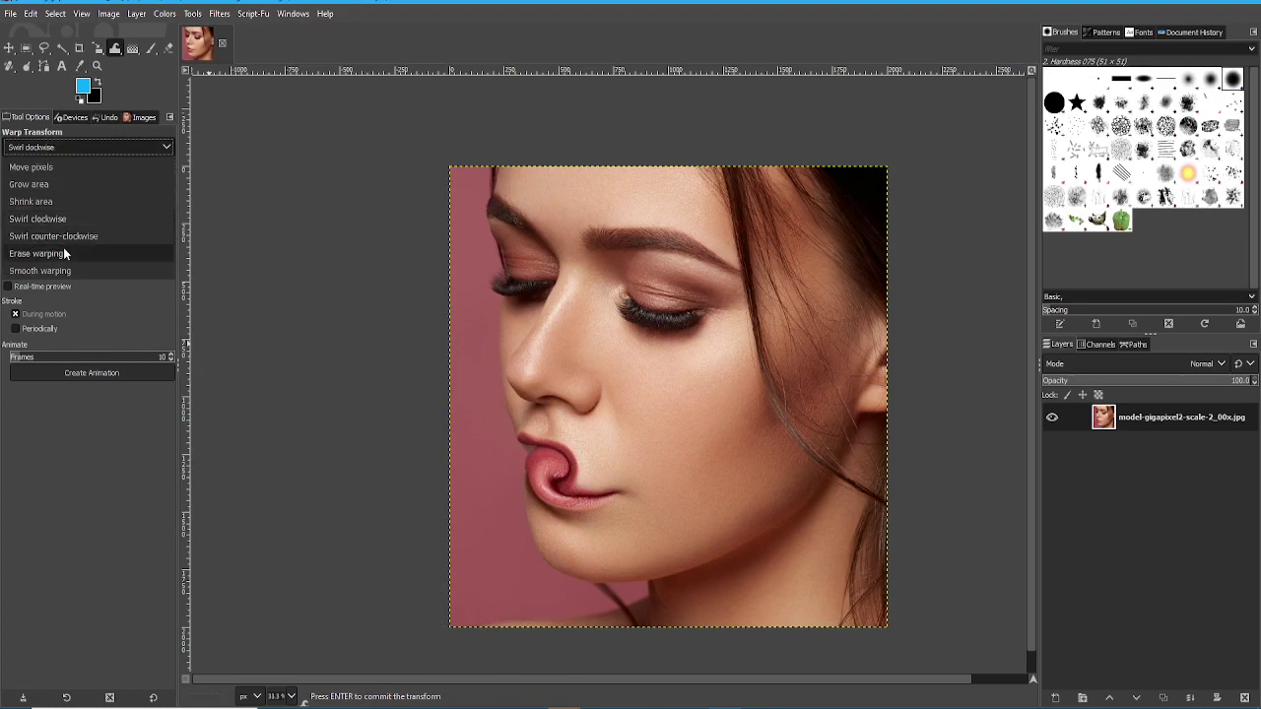
click(56, 254)
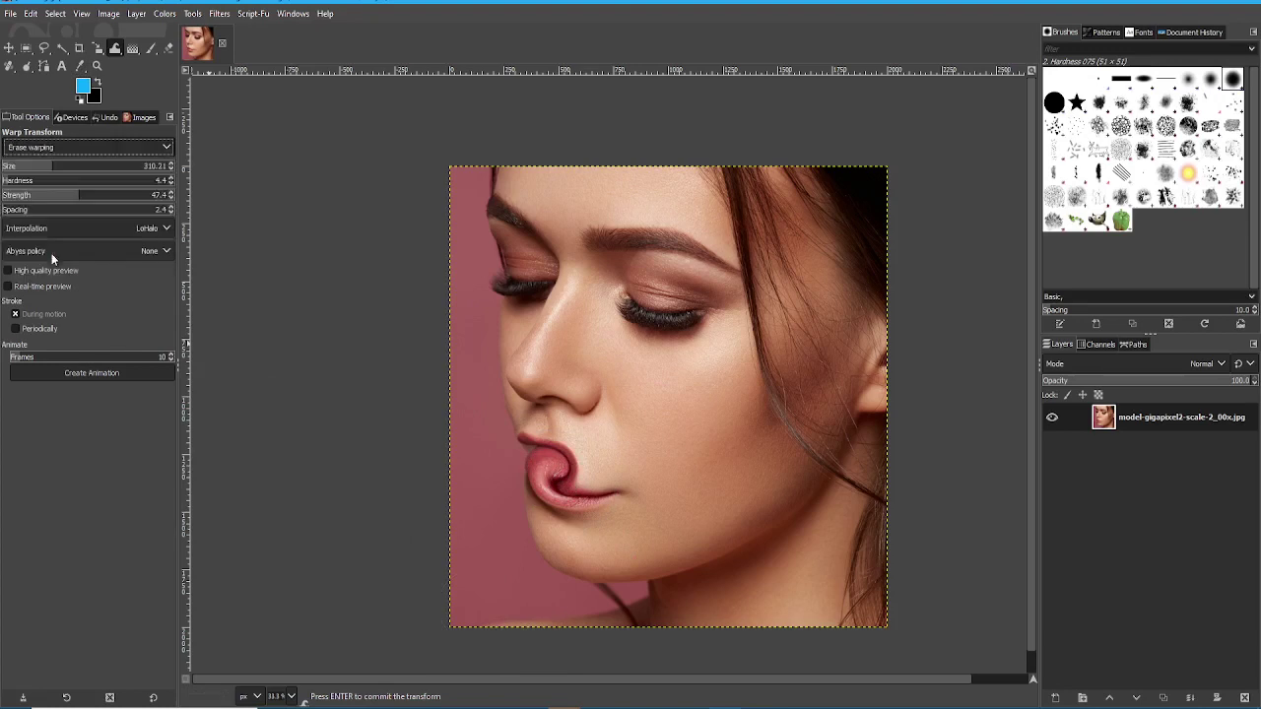
drag(509, 542, 624, 385)
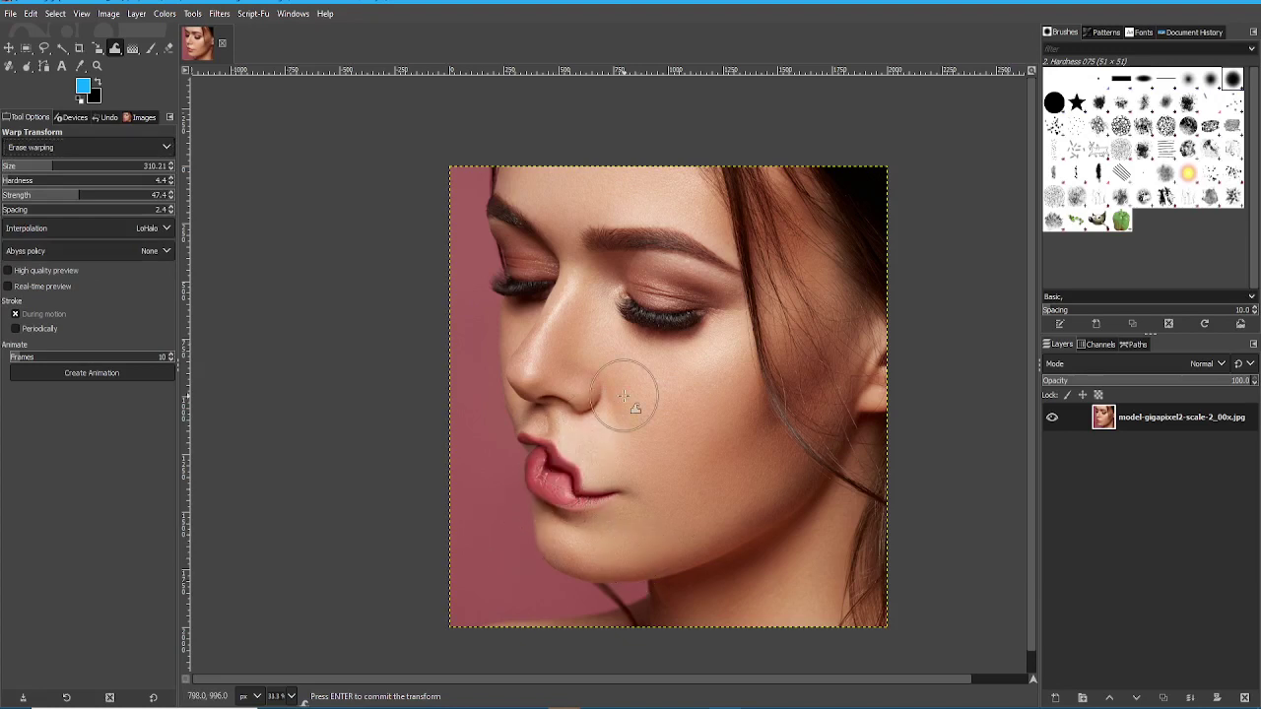
click(66, 146)
click(71, 150)
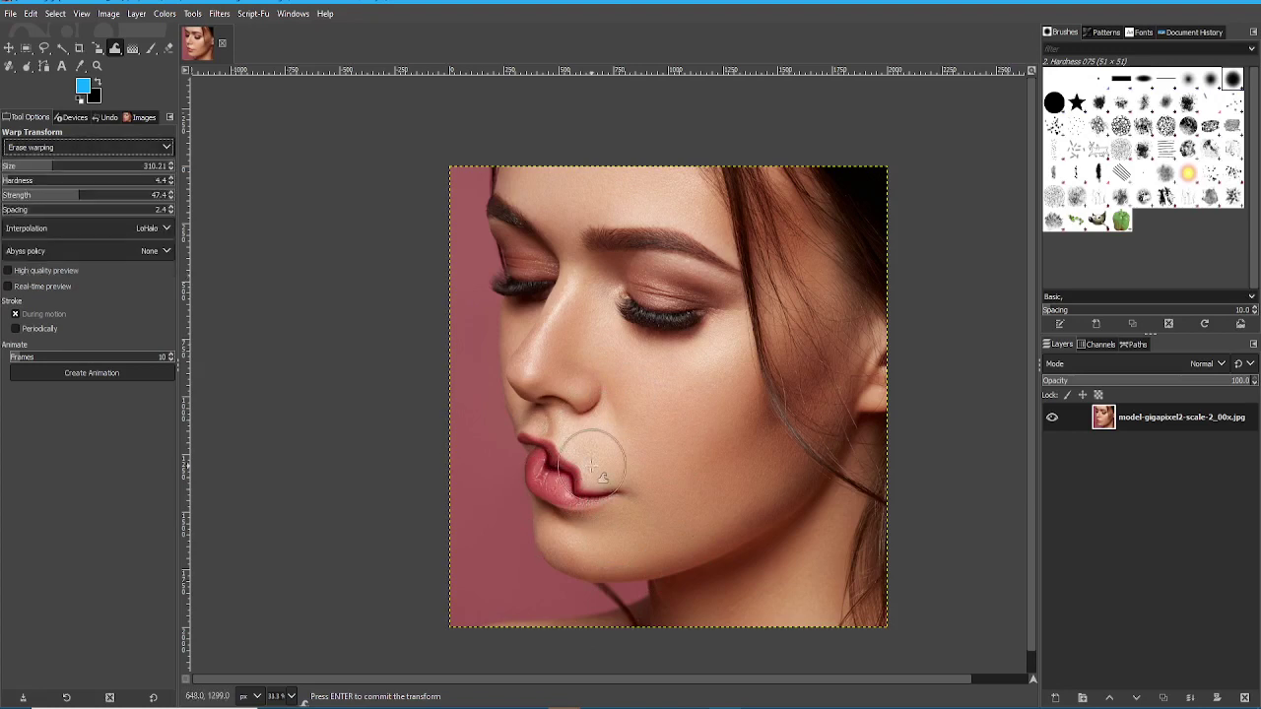
key(ctrl+z)
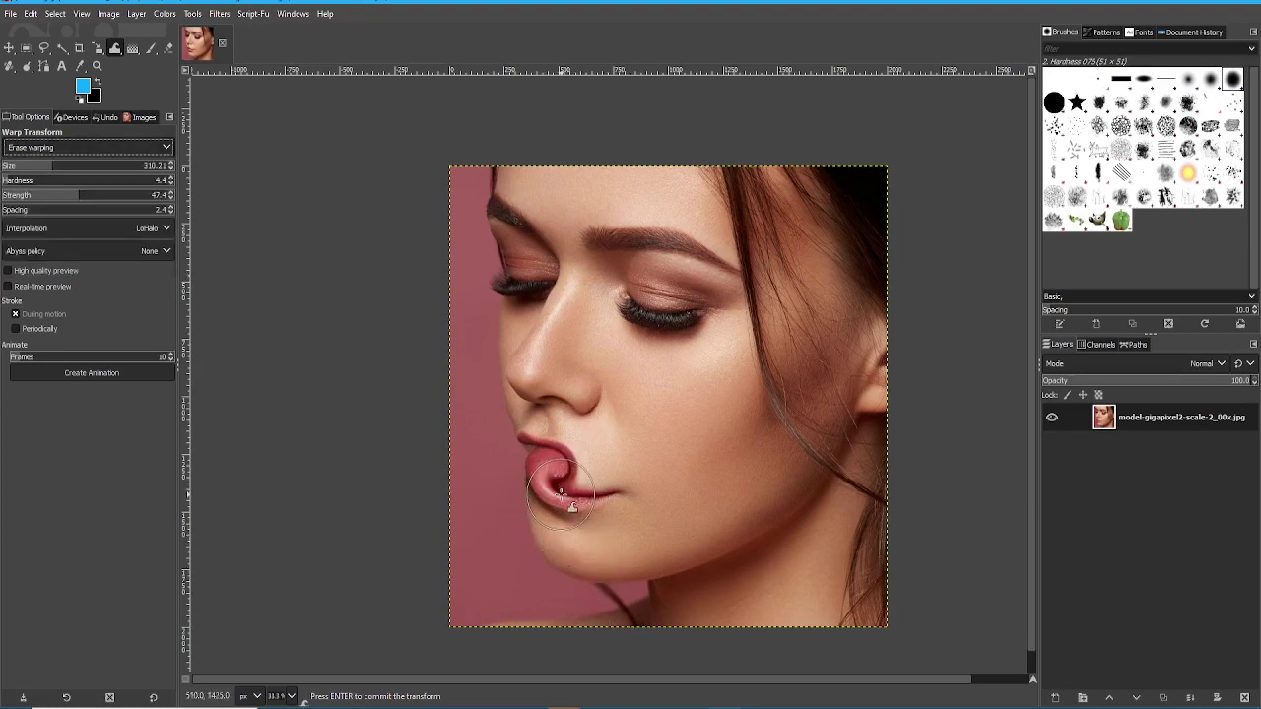
key(ctrl+z)
- Set the warp behaviour to Smooth warping and smooth the swirl on the lips
click(52, 147)
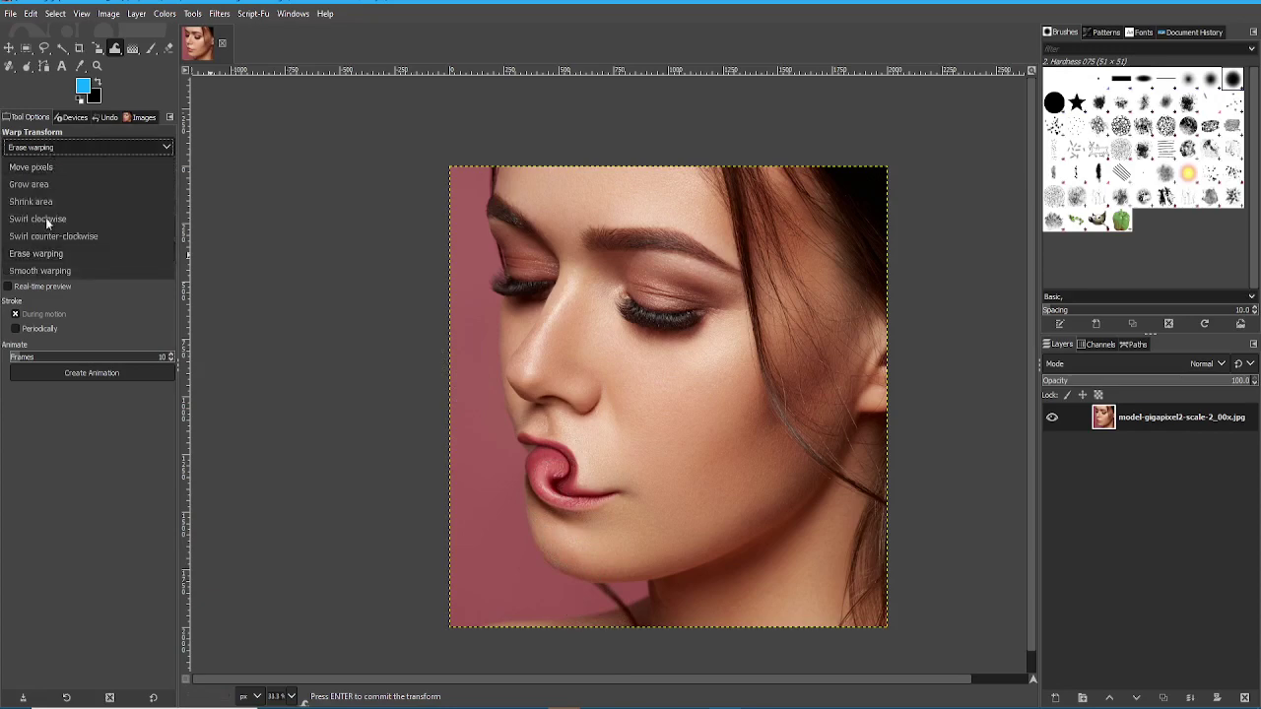
click(42, 267)
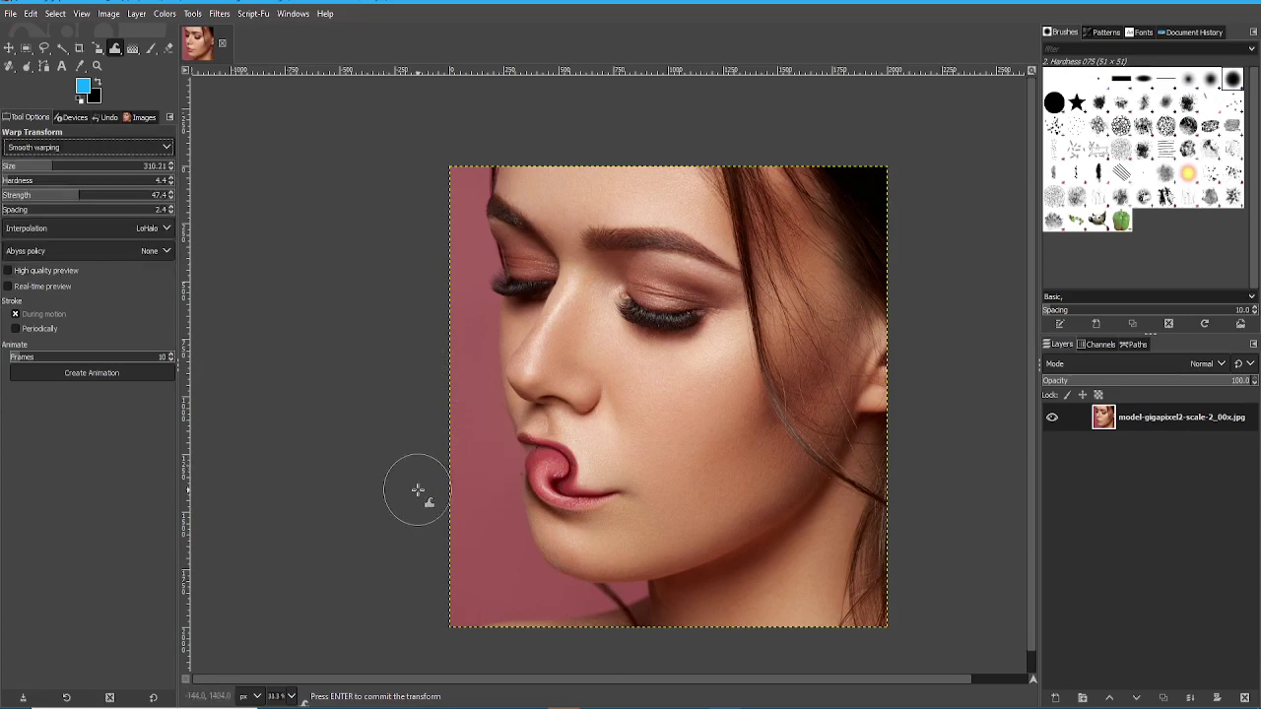
scroll(544, 512, up, 2)
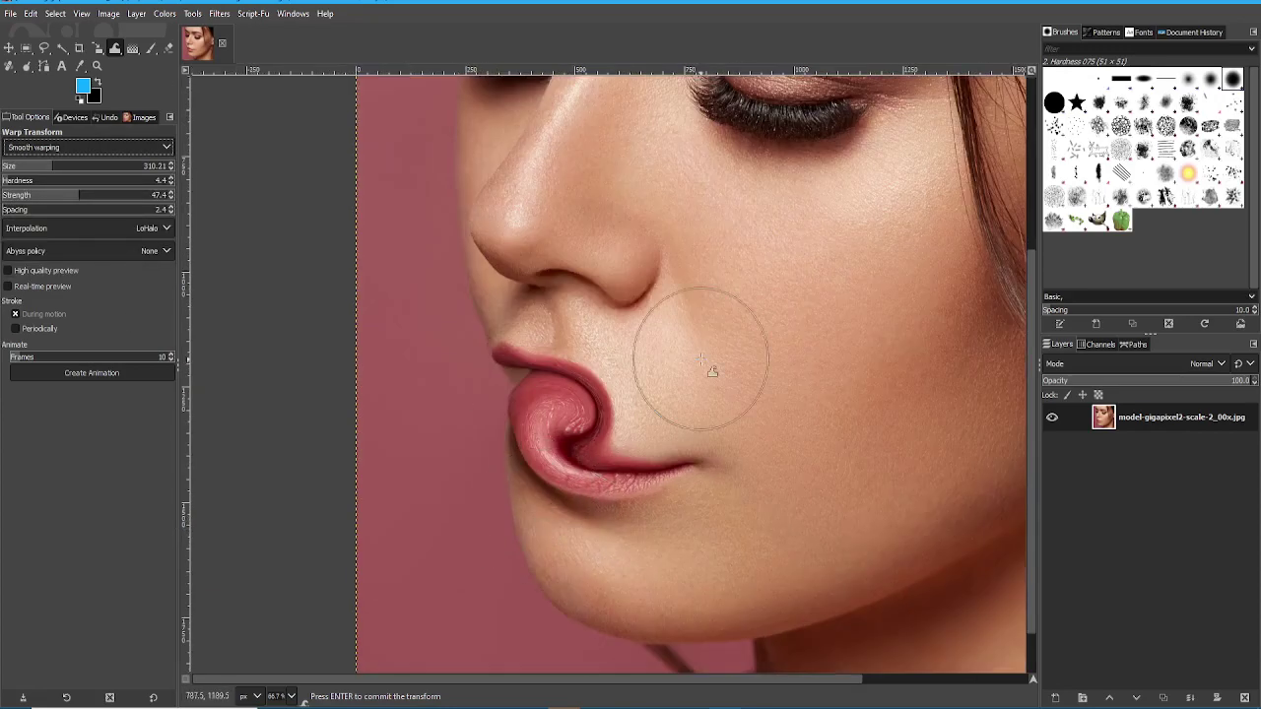
mouse_move(715, 365)
mouse_down()
mouse_move(580, 423)
mouse_move(604, 418)
mouse_move(603, 433)
mouse_move(575, 443)
mouse_move(570, 414)
mouse_move(535, 416)
mouse_move(556, 405)
mouse_move(589, 430)
mouse_move(569, 395)
mouse_move(607, 445)
mouse_move(643, 450)
mouse_up()
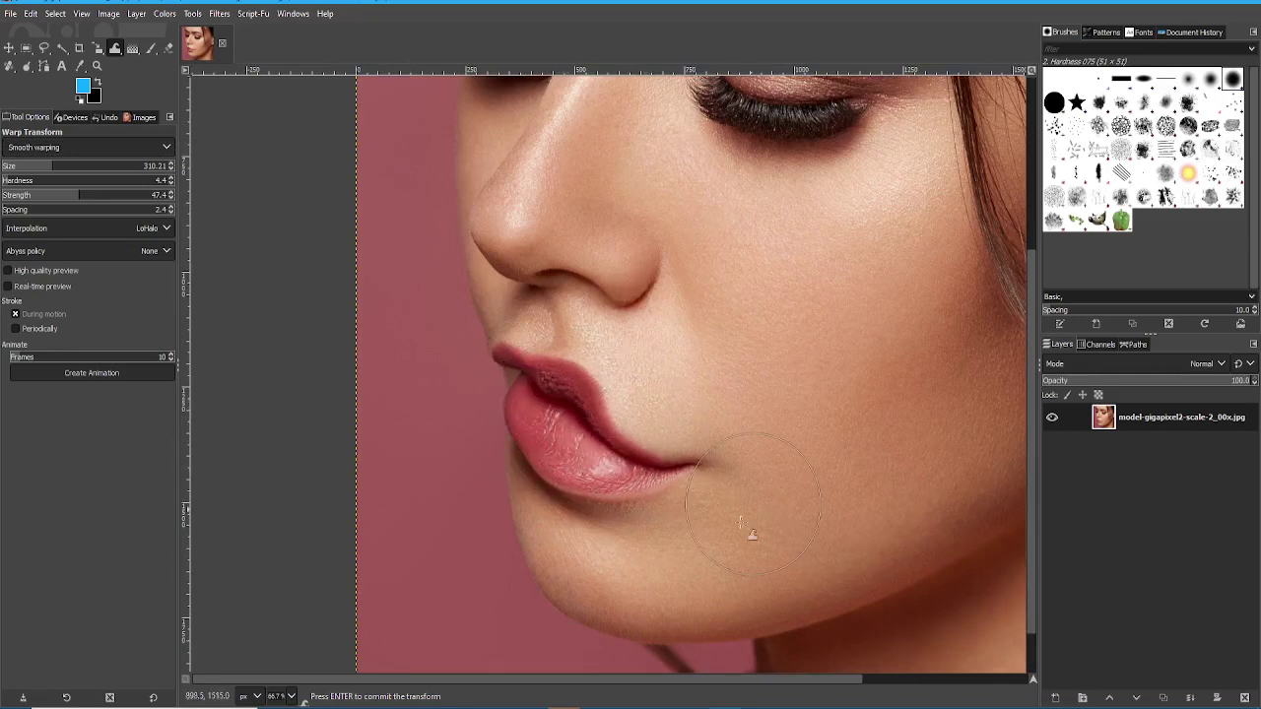
- Try flattening the remaining lip distortion with further Smooth warping strokes toward the mouth corner
key(minus)
key(minus)
scroll(671, 562, up, 2)
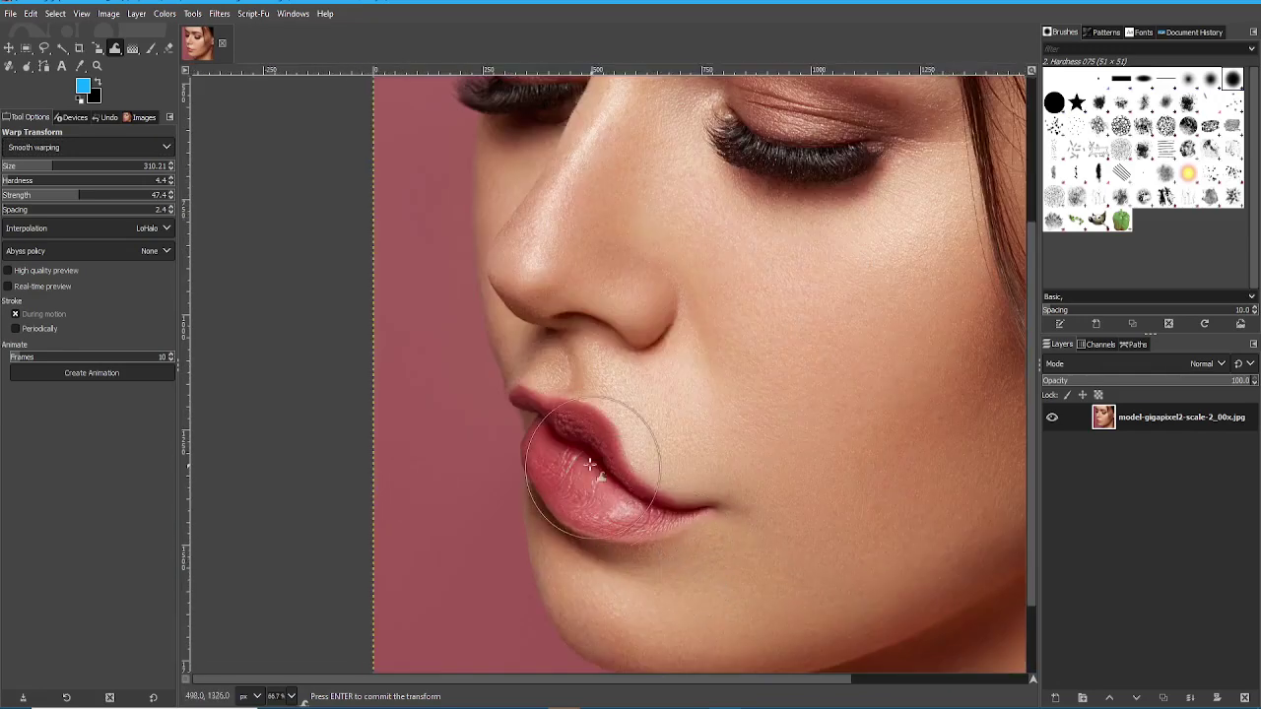
mouse_move(586, 453)
mouse_down()
mouse_move(624, 445)
mouse_move(573, 440)
mouse_move(581, 427)
mouse_move(588, 493)
mouse_move(589, 428)
mouse_move(699, 501)
mouse_move(618, 455)
mouse_move(635, 458)
mouse_move(583, 455)
mouse_move(549, 517)
mouse_move(545, 381)
mouse_move(572, 453)
mouse_up()
key(minus)
key(minus)
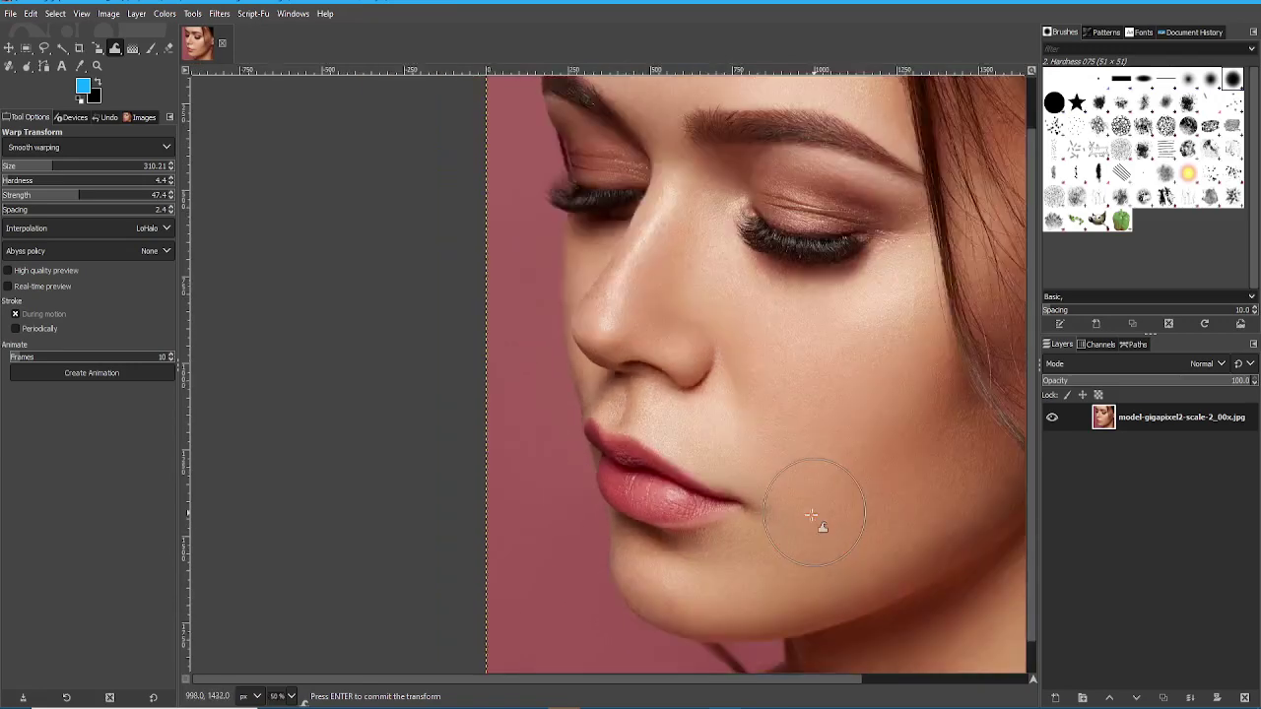
mouse_move(751, 515)
mouse_down()
mouse_move(690, 512)
mouse_move(680, 498)
mouse_move(613, 483)
mouse_up()
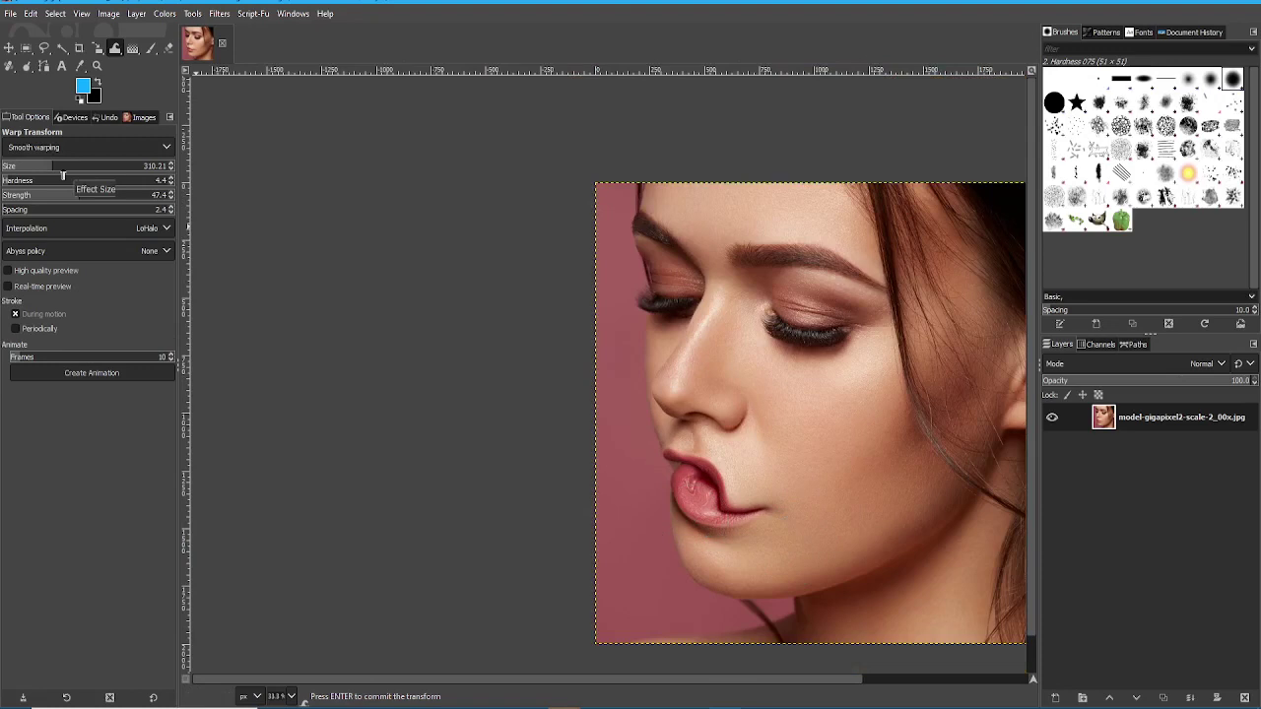
scroll(293, 521, right, 3)
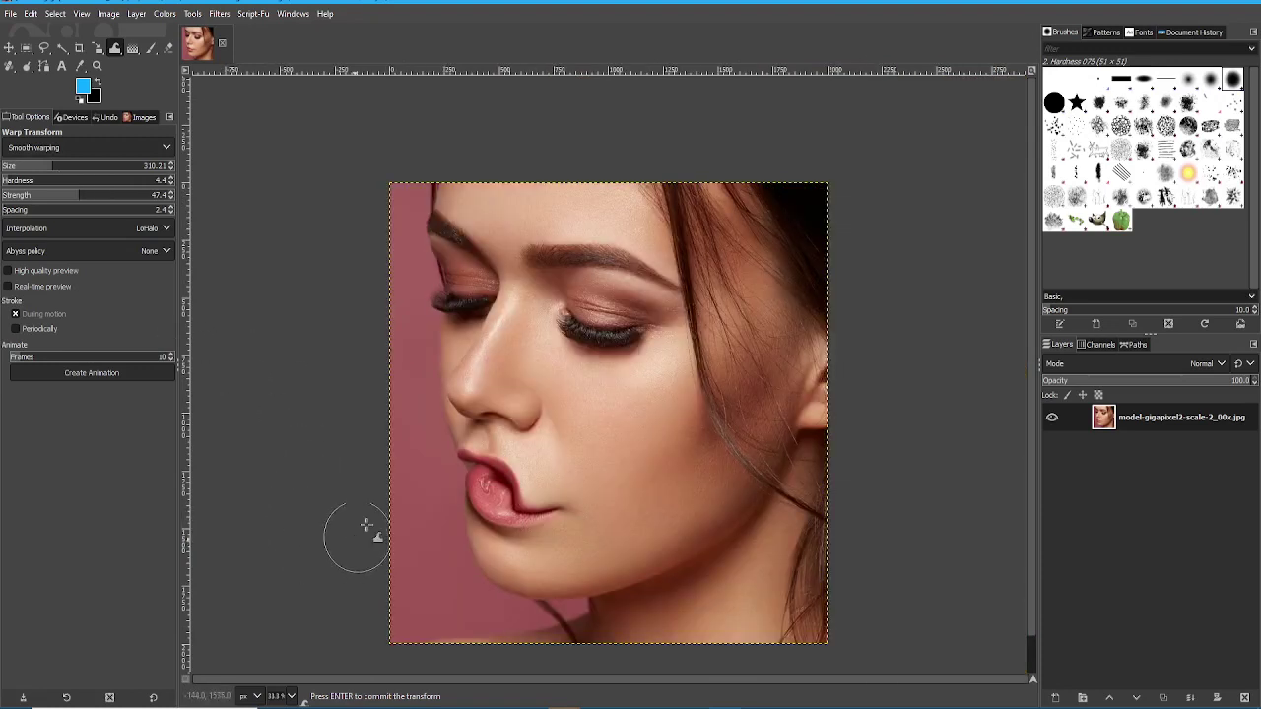
scroll(371, 515, down, 1)
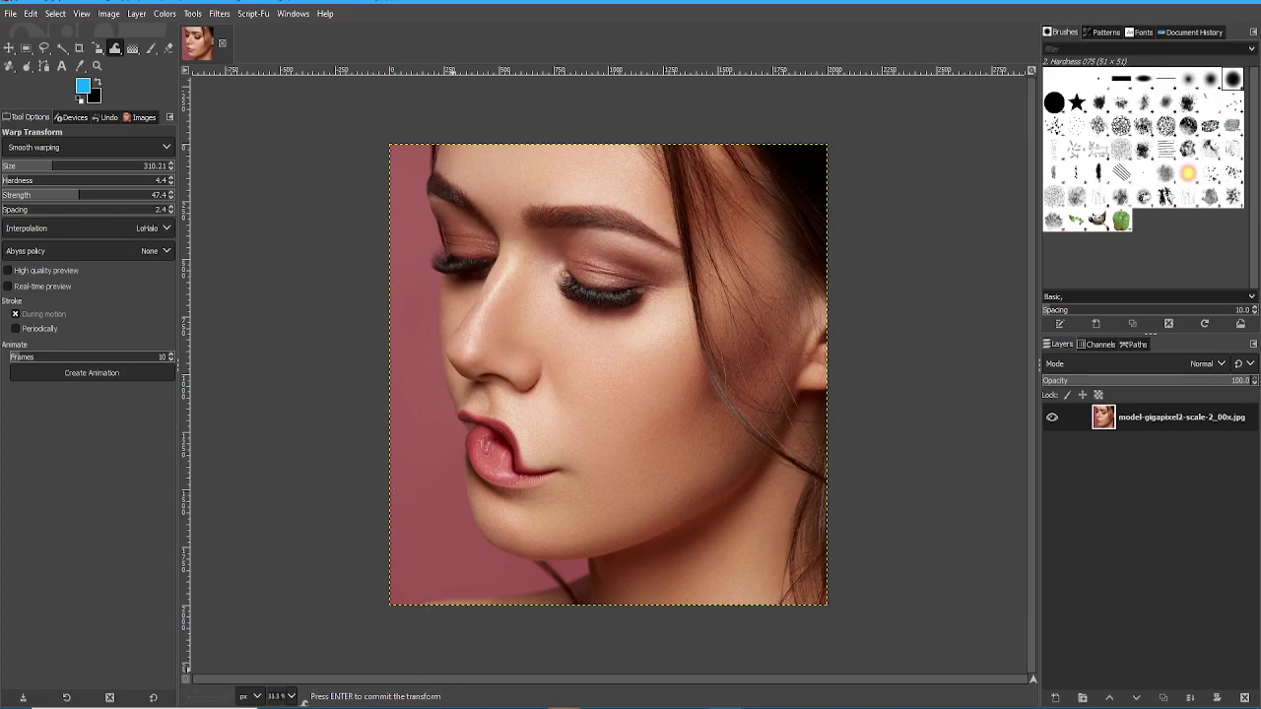
key(alt+Tab)
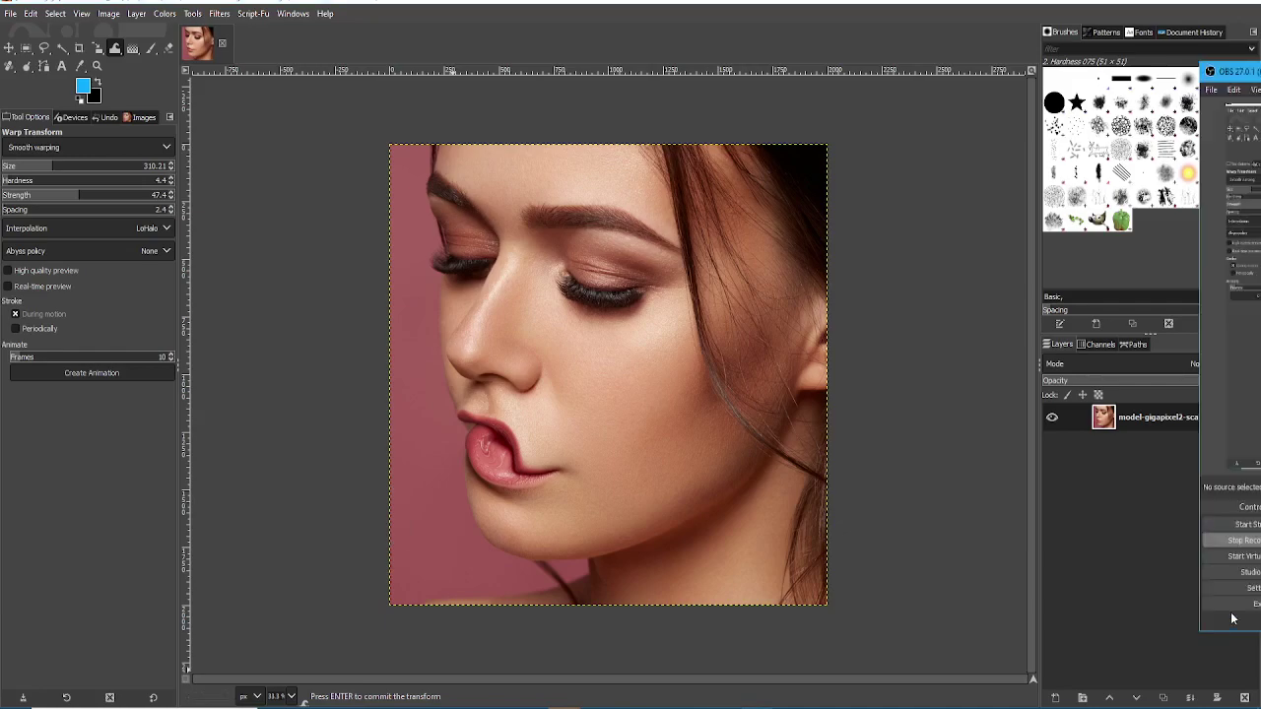